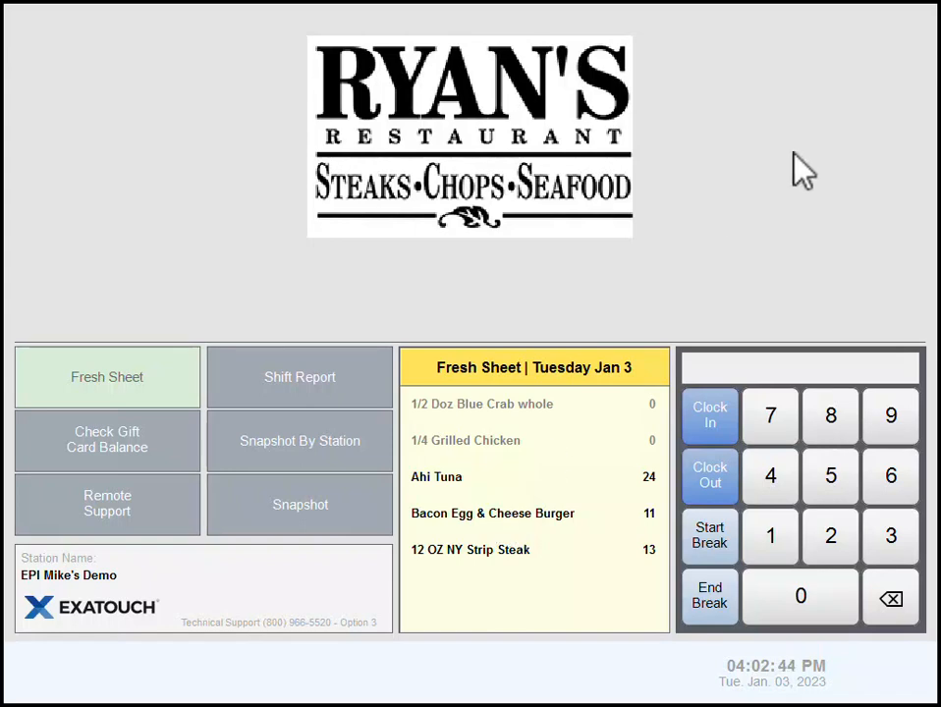
- Log in with the staff PIN and open the item category setup
left_click(780, 543)
left_click(780, 543)
left_click(780, 543)
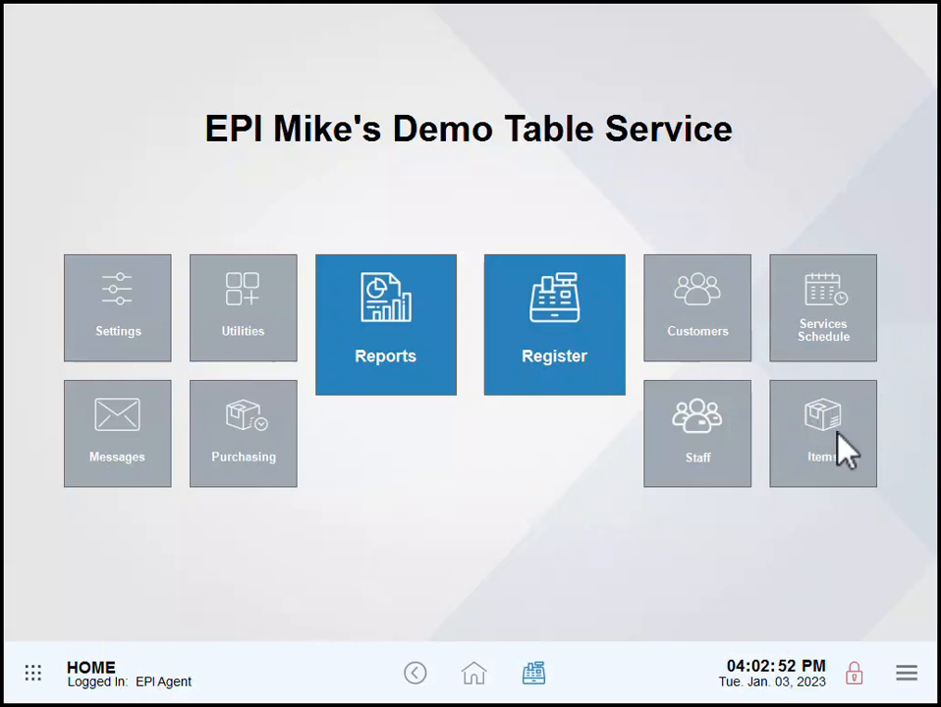
left_click(837, 433)
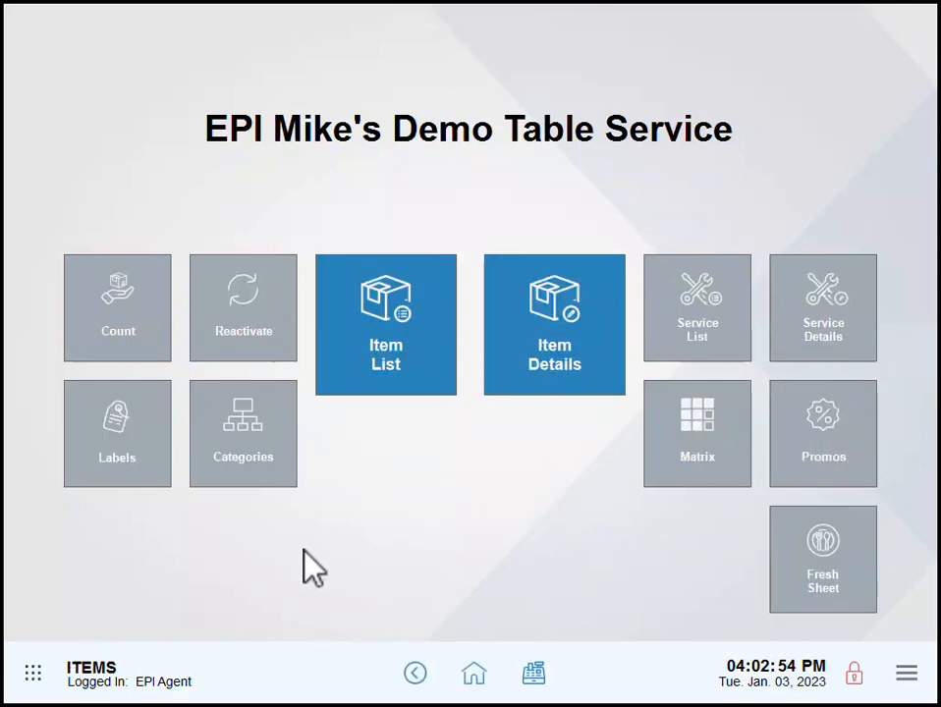
left_click(262, 432)
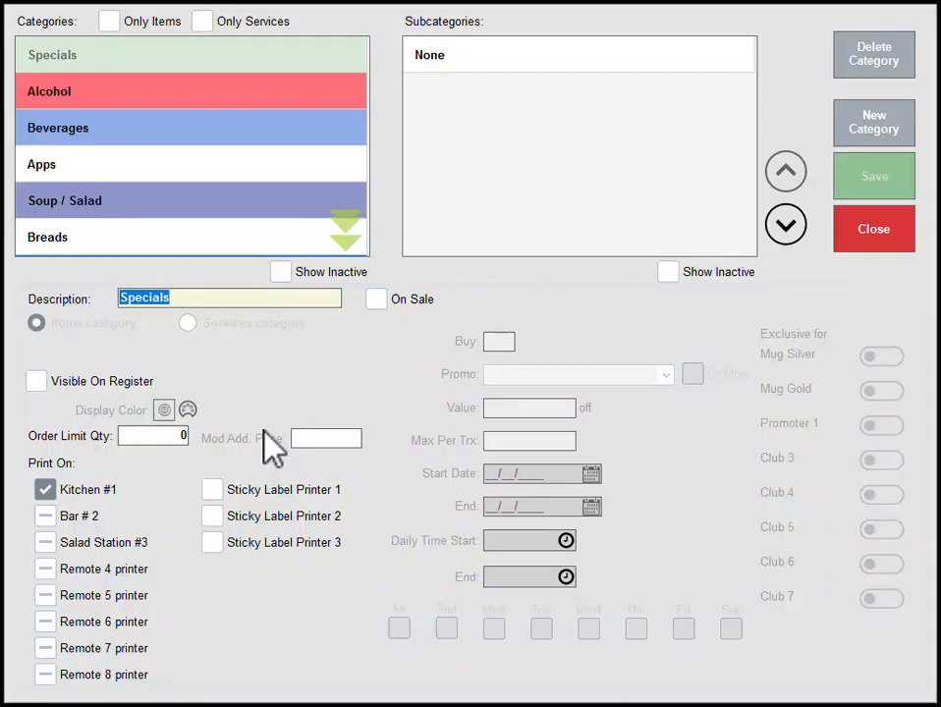
- Limit the category list to item categories only and select the Mods category
left_click(111, 23)
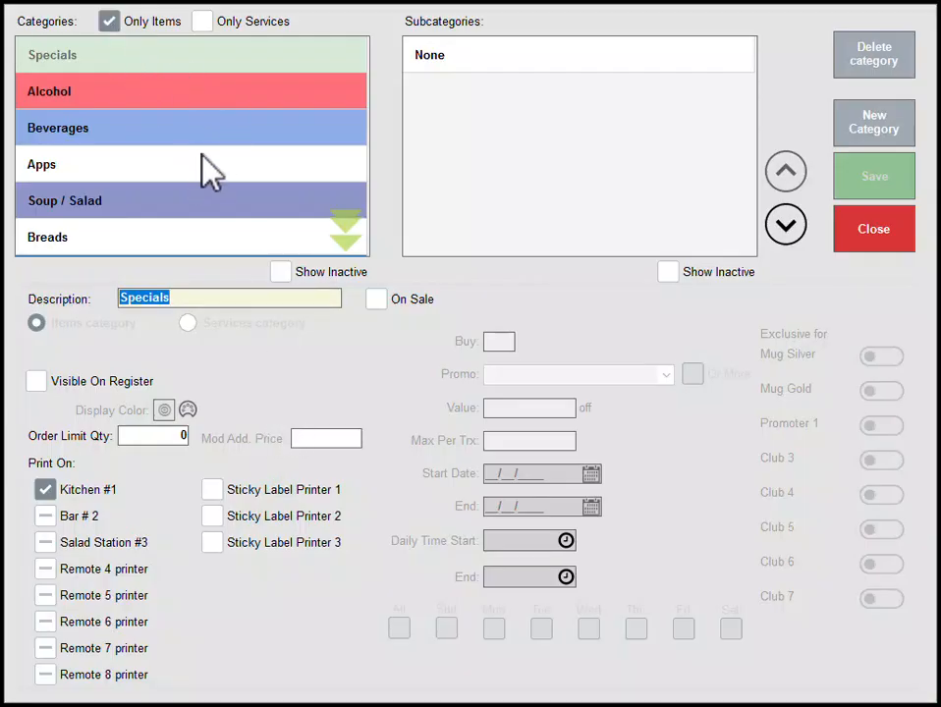
scroll(208, 172, "down", 5)
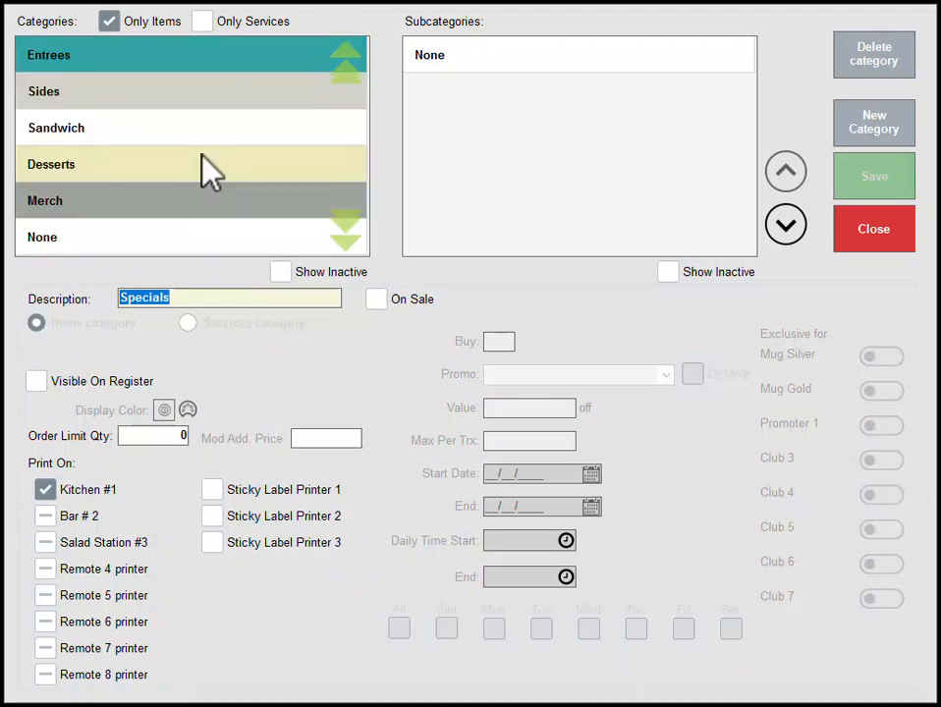
scroll(208, 172, "down", 1)
scroll(208, 172, "down", 2)
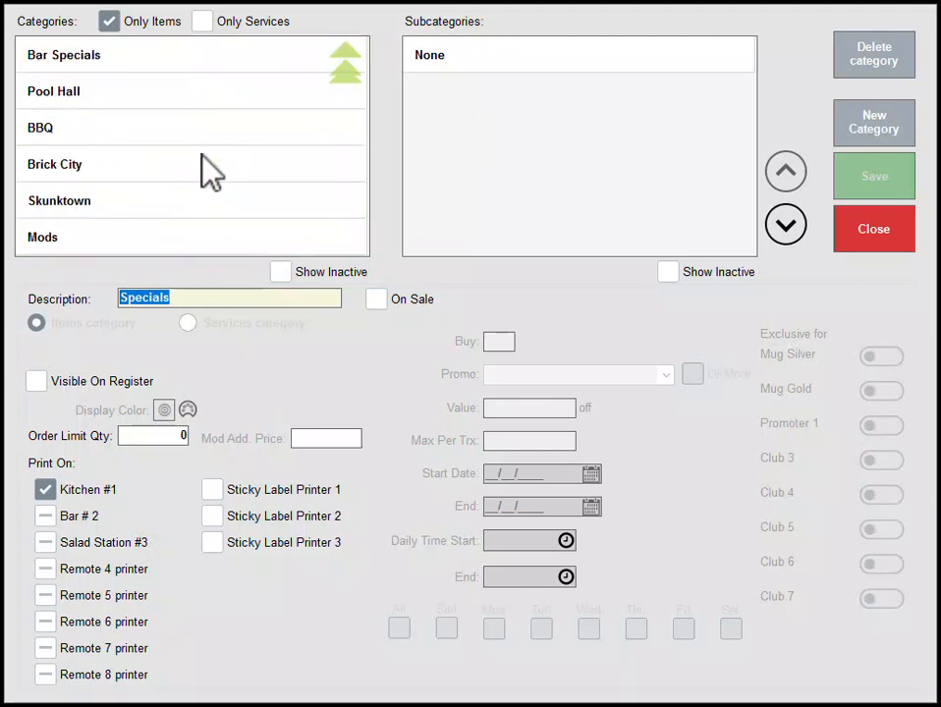
left_click(78, 256)
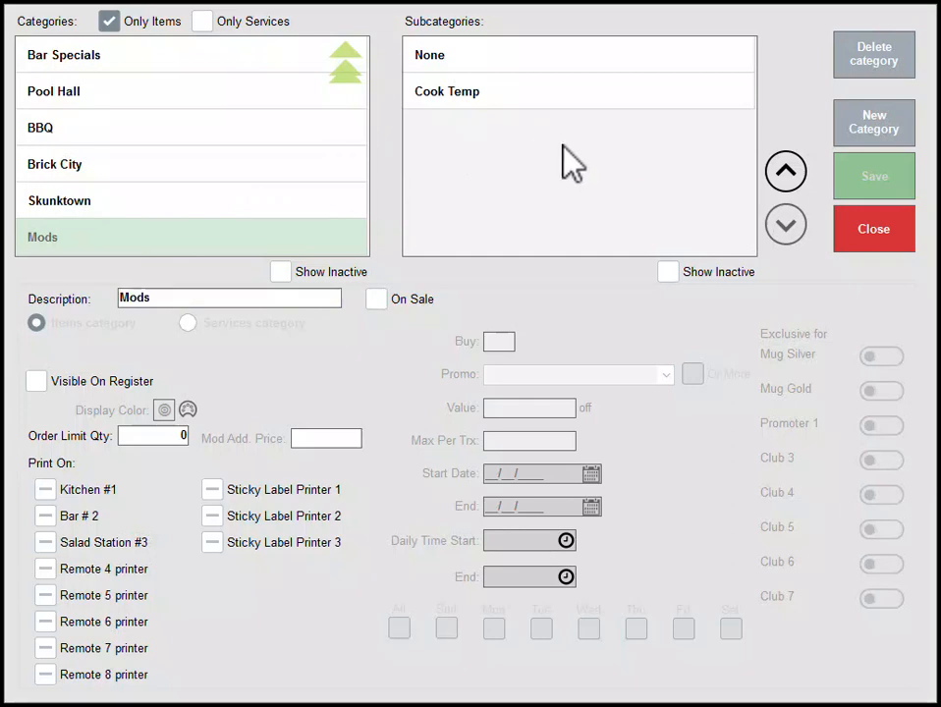
- Add a subcategory named Burger Ingredients under the Mods category and save it
left_click(566, 109)
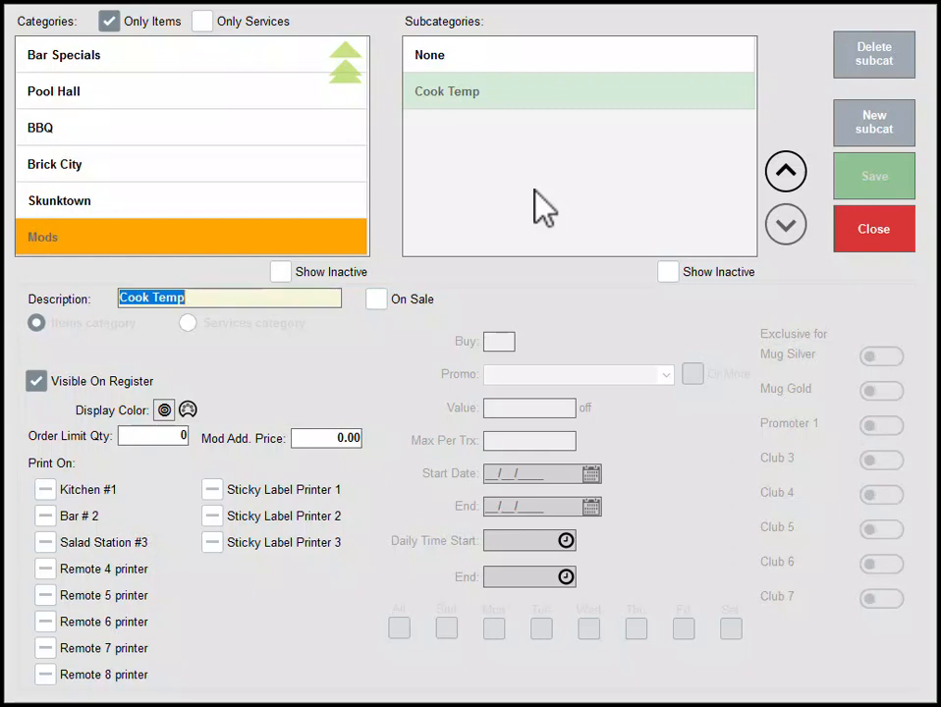
left_click(873, 125)
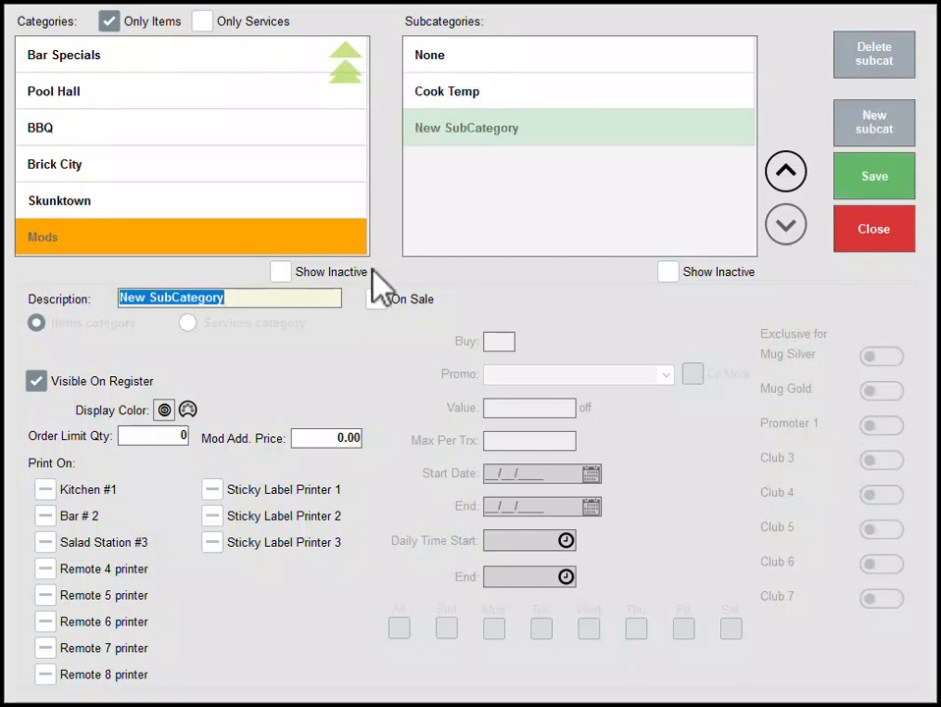
type("Bu")
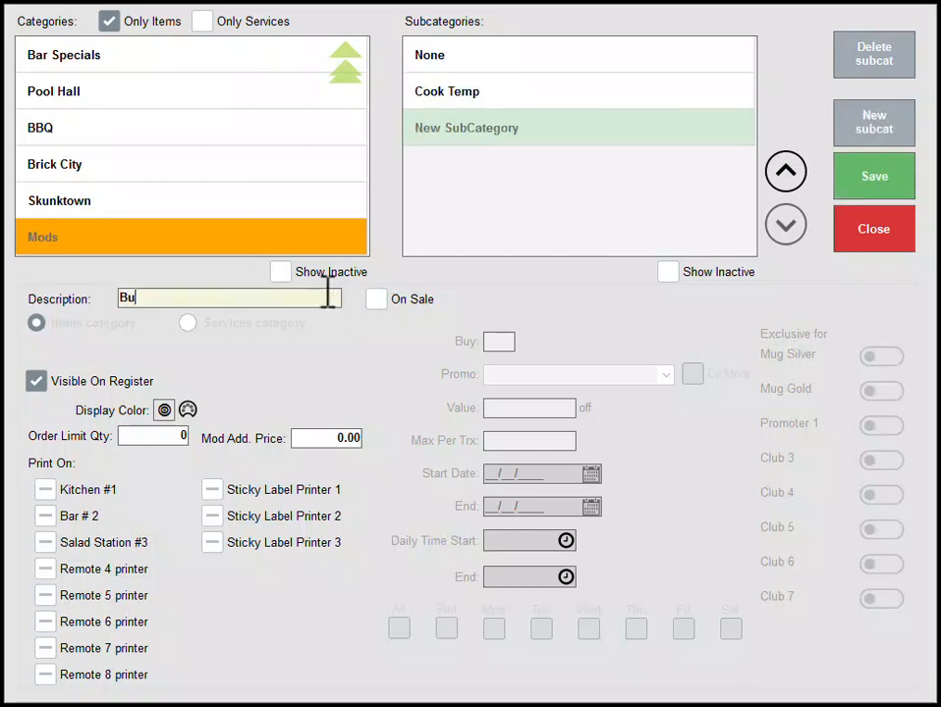
type("rger Ingredients")
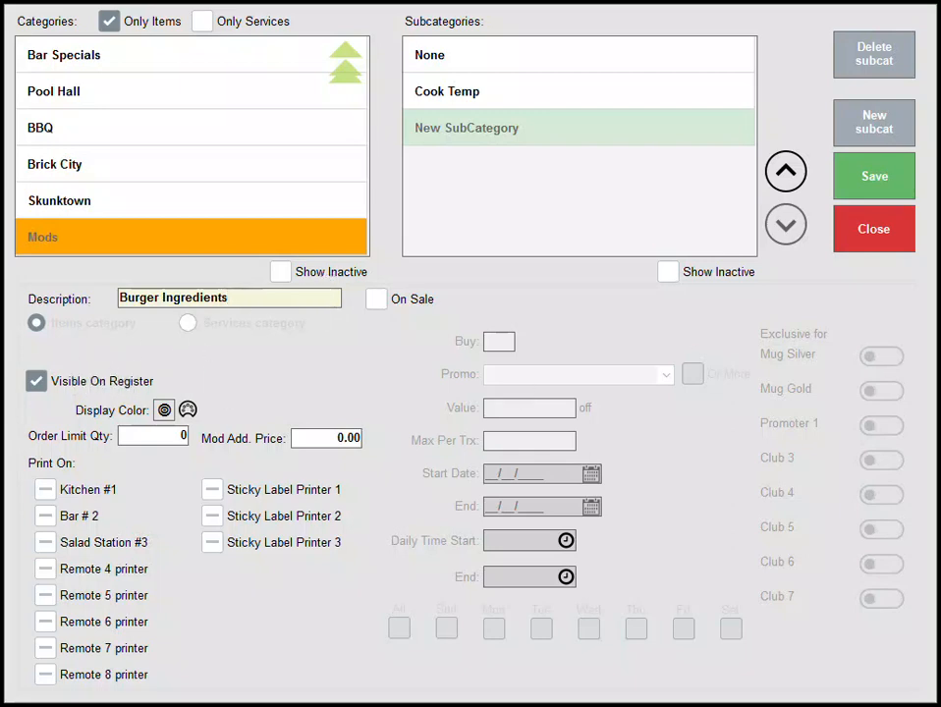
left_click(908, 192)
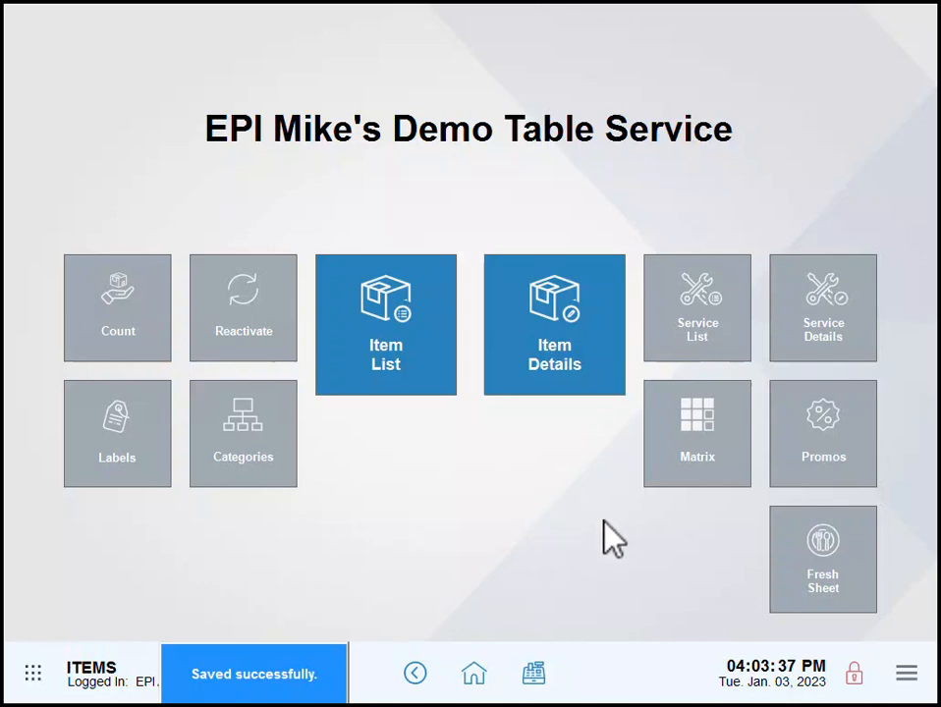
- Create a new item named Lettuce with a generated SKU and a price of 0.00
left_click(546, 363)
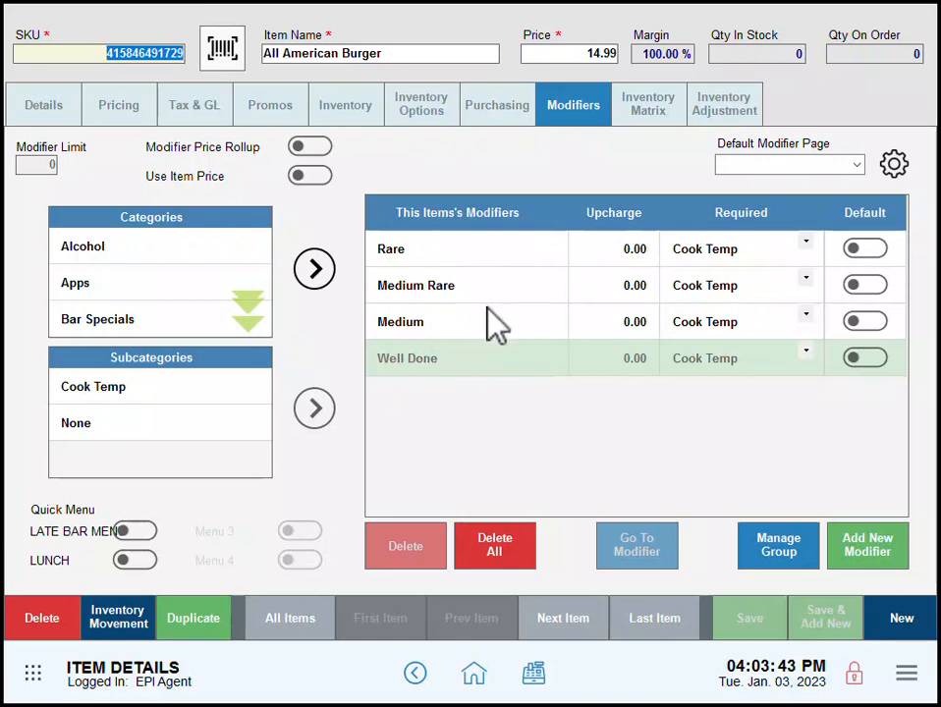
left_click(902, 619)
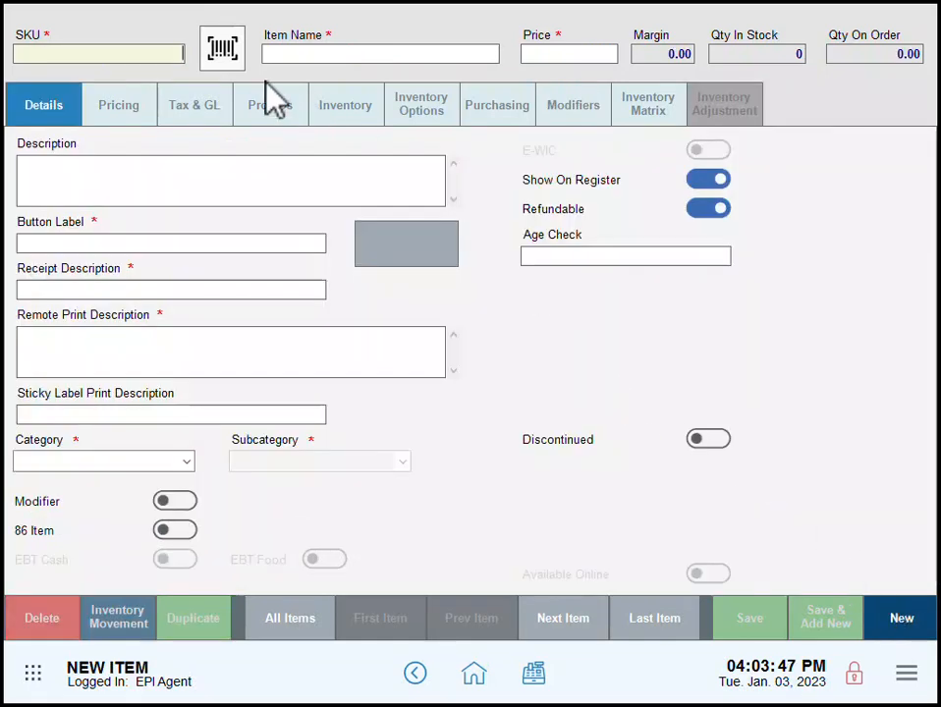
left_click(232, 57)
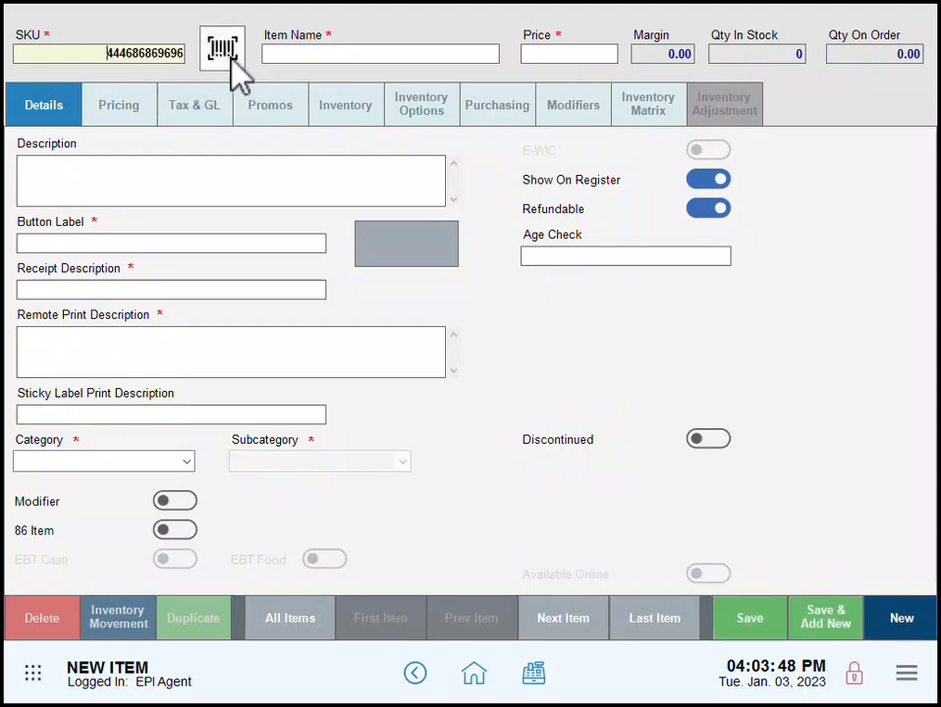
left_click(338, 55)
type("Lettuce")
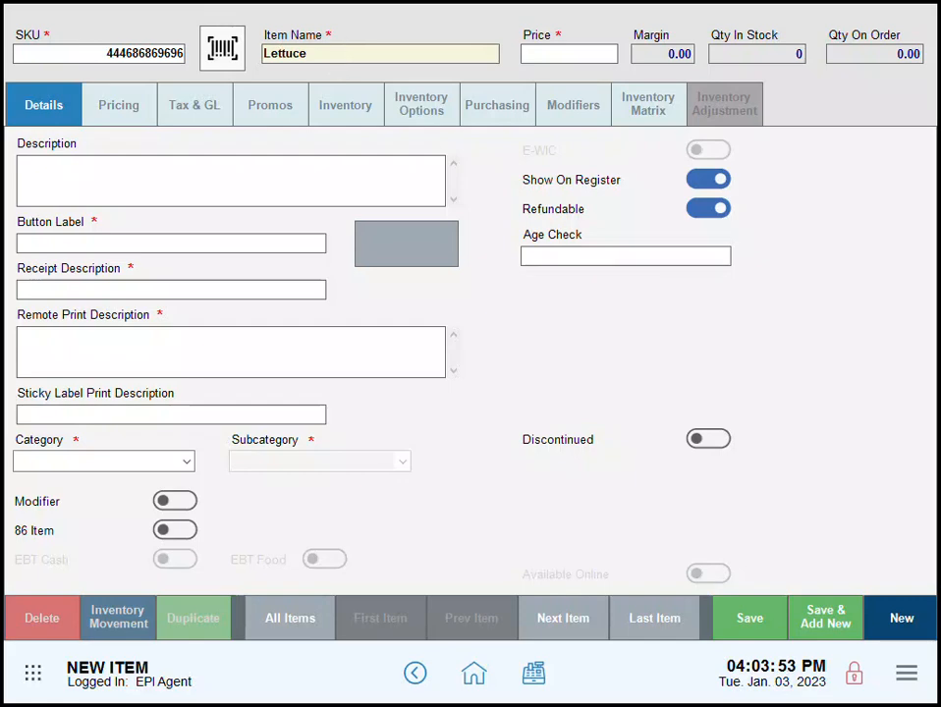
left_click(565, 57)
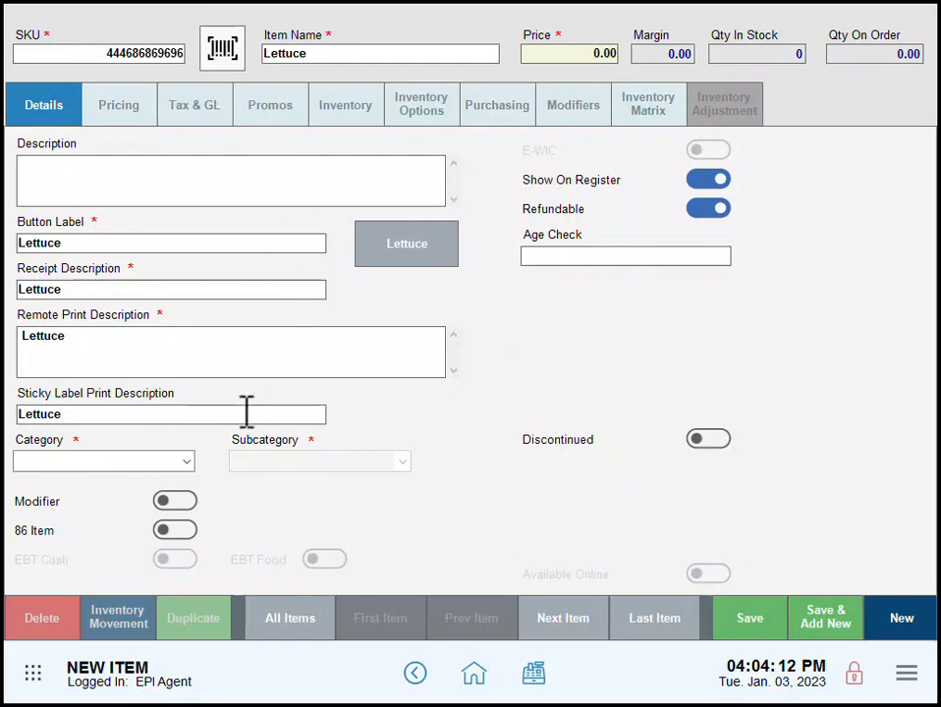
- Make Lettuce a modifier in the Mods category with the Burger Ingredients subcategory, and save the item
left_click(176, 505)
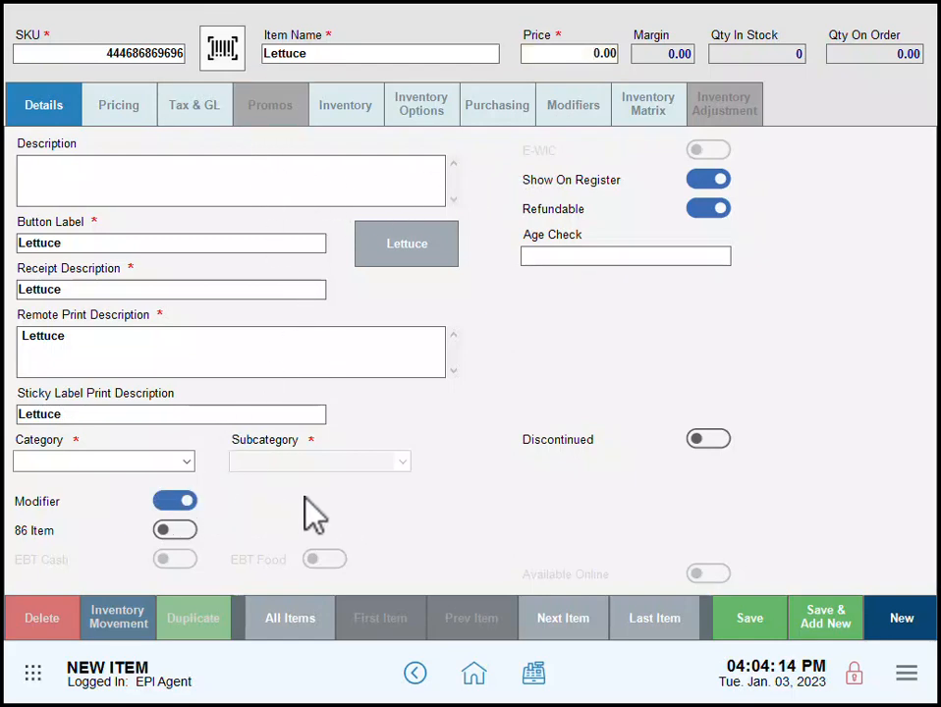
left_click(192, 466)
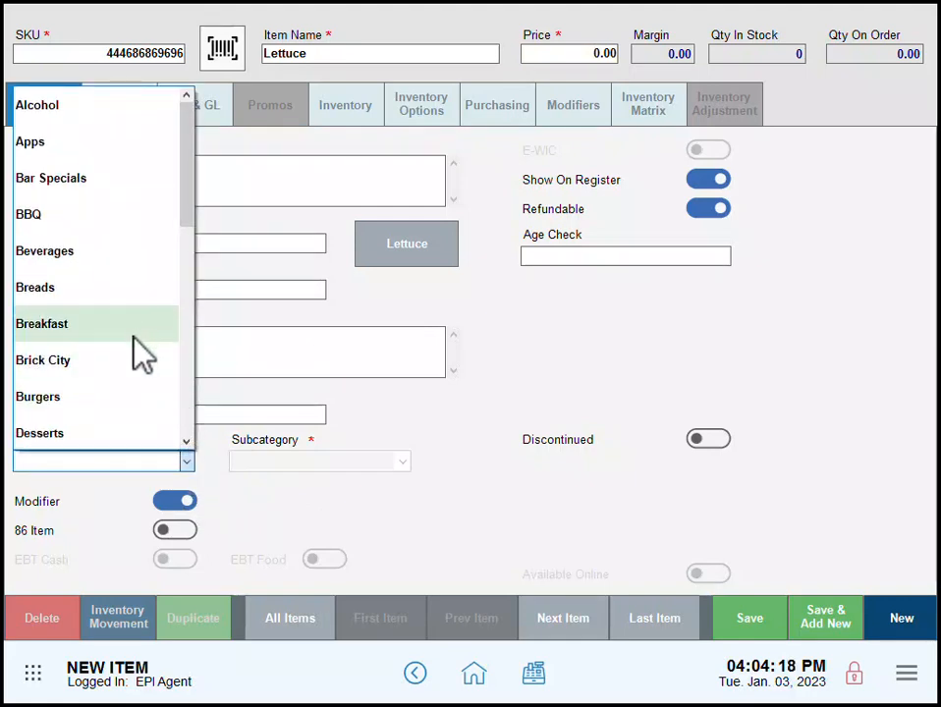
scroll(131, 350, "down", 5)
scroll(131, 346, "up", 2)
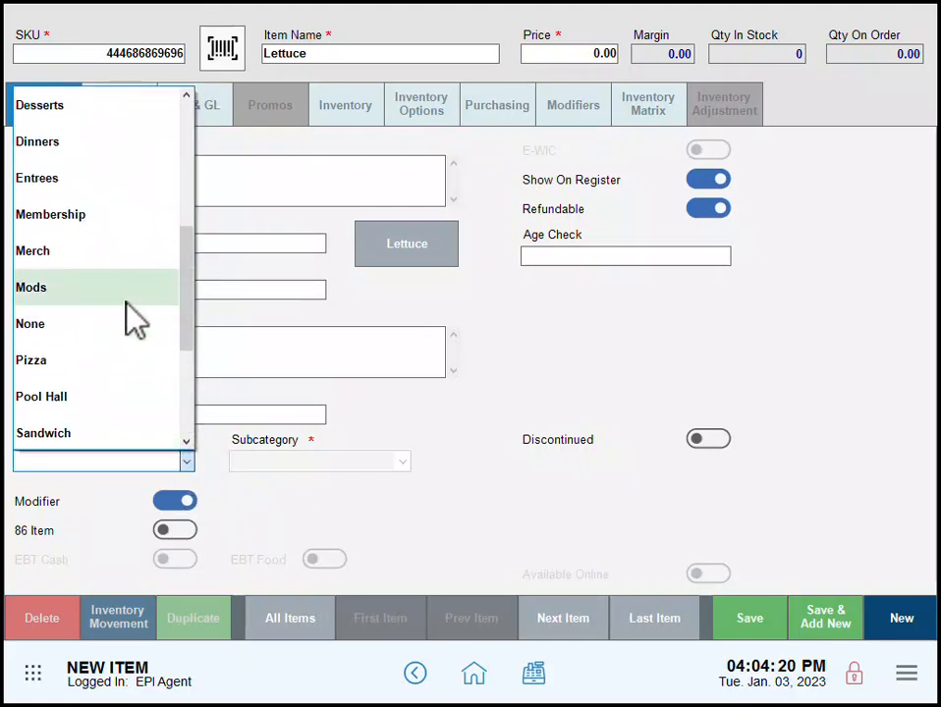
left_click(118, 300)
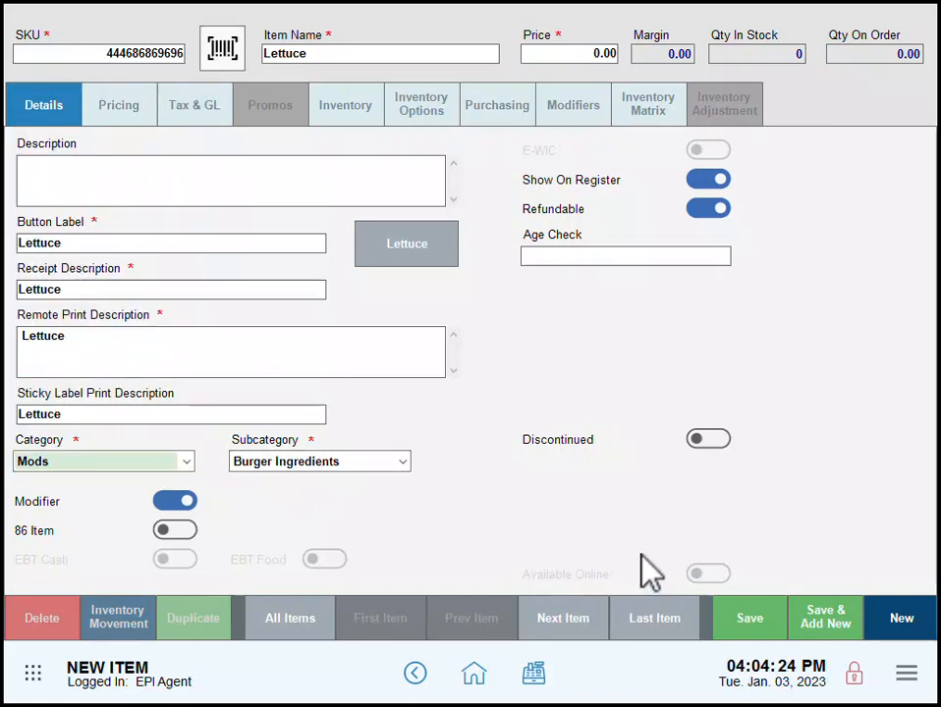
left_click(761, 625)
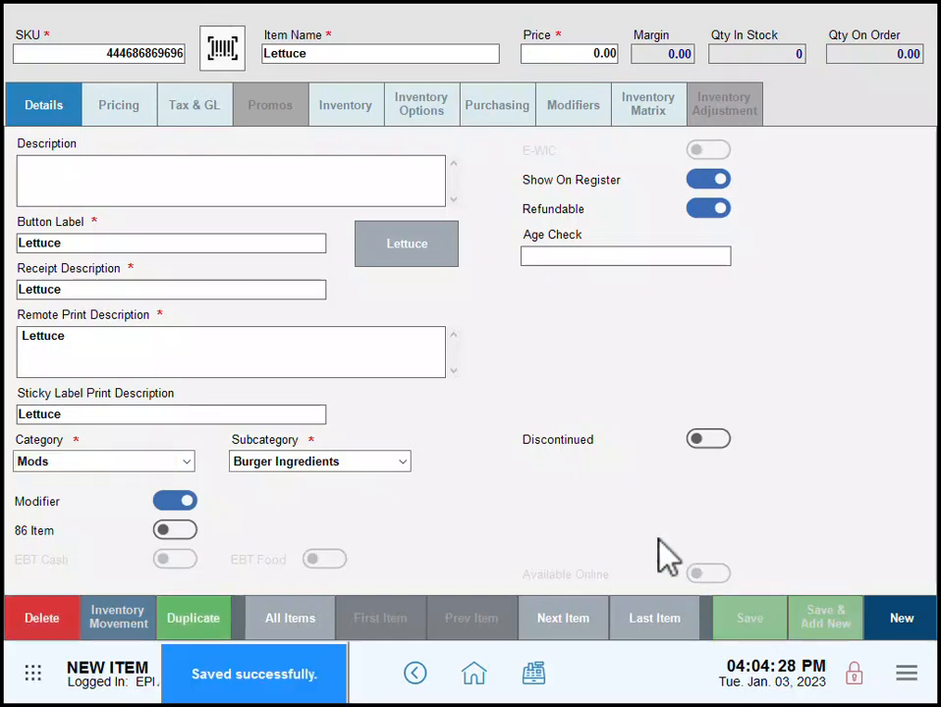
- Duplicate the Lettuce item with a newly generated SKU, name the copy Tomato, and save it
left_click(208, 616)
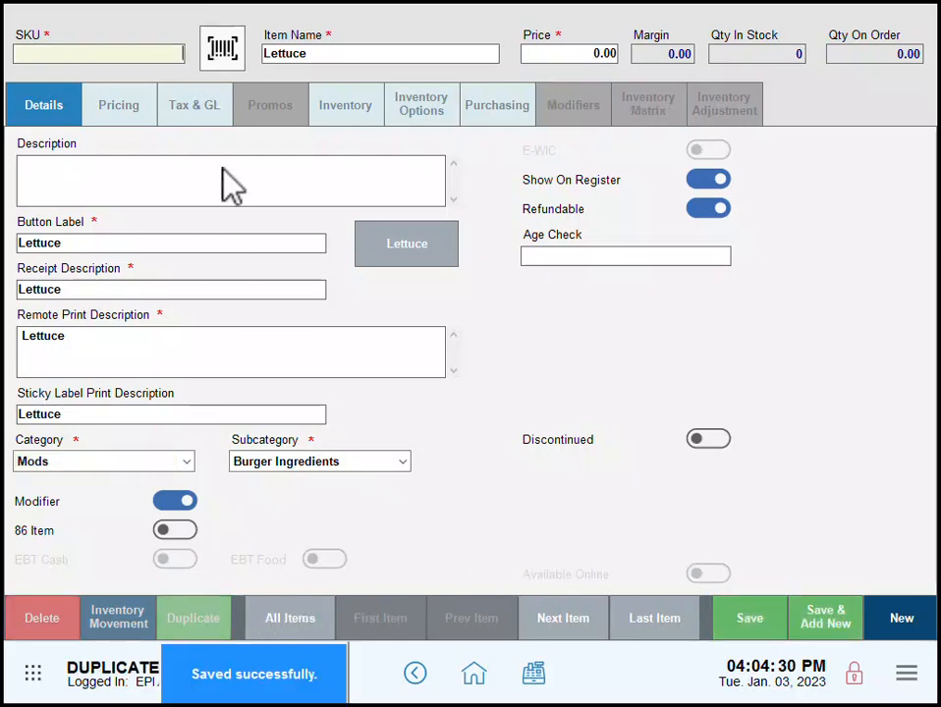
left_click(228, 47)
double_click(309, 53)
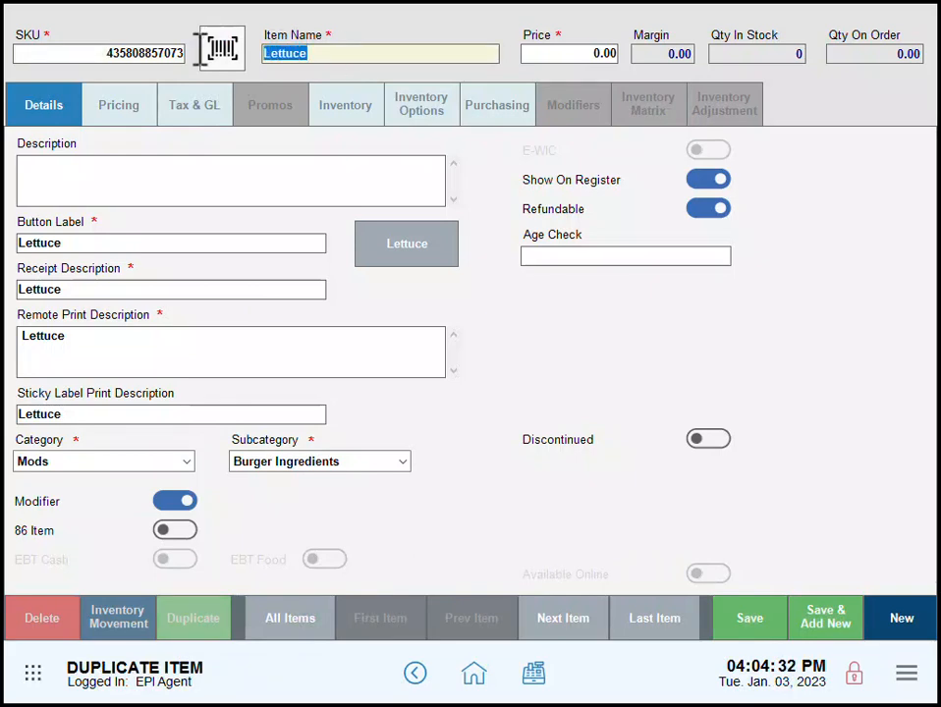
type("Tomato")
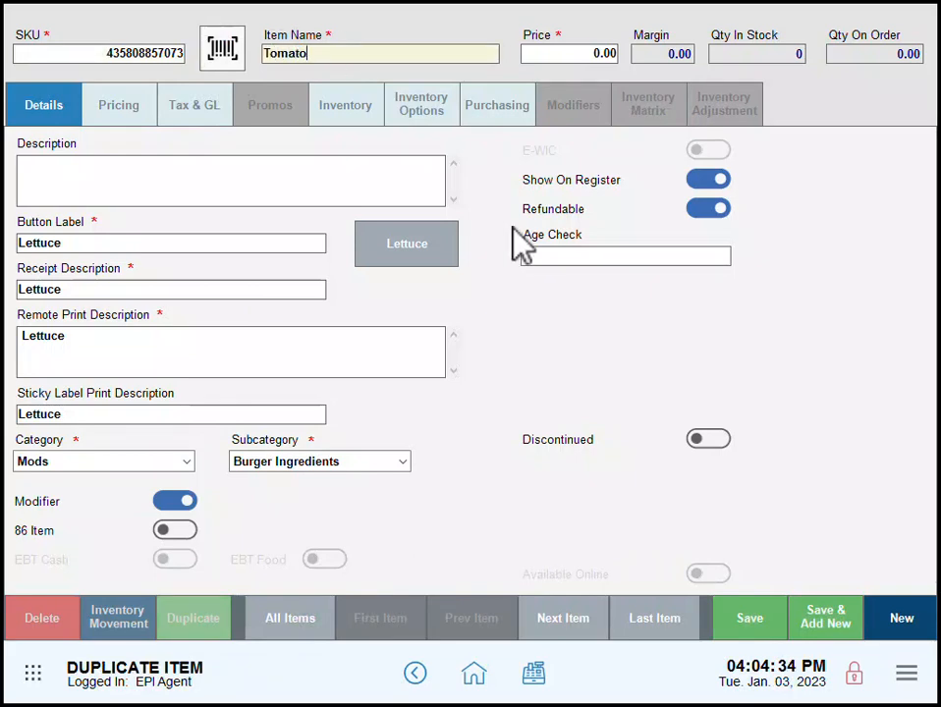
left_click(722, 613)
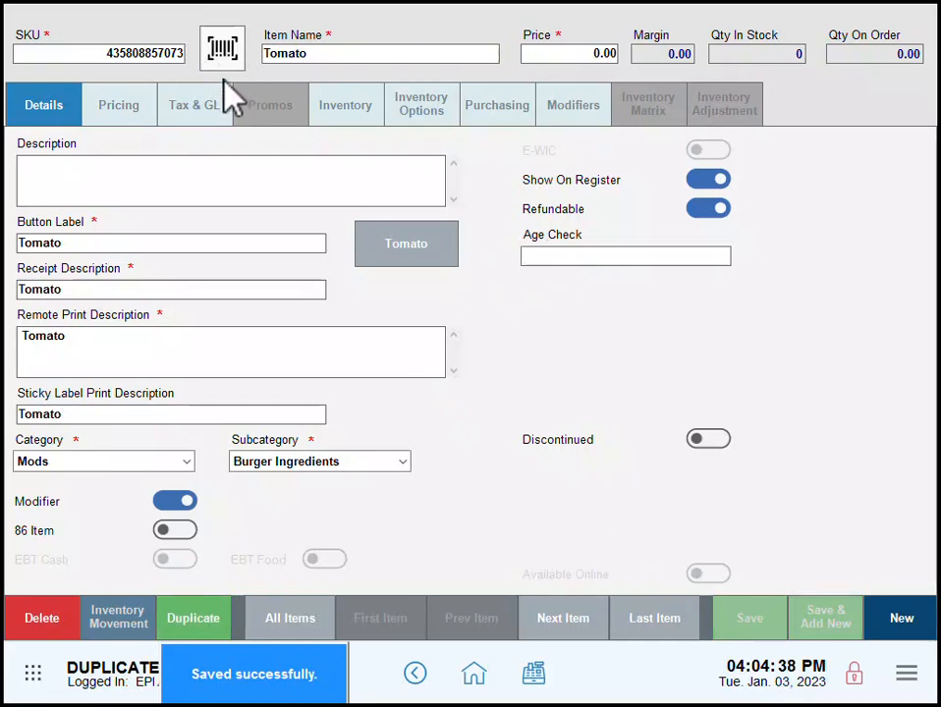
- Duplicate the Tomato item with a newly generated SKU, name the copy Pickle, and save it
left_click(203, 621)
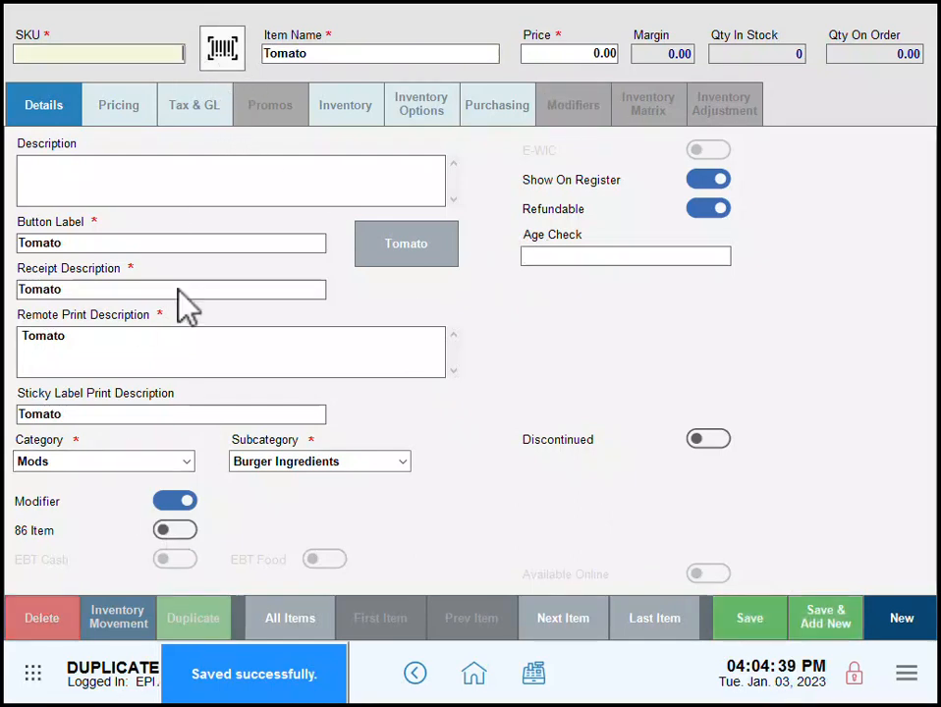
left_click(212, 46)
key("Tab")
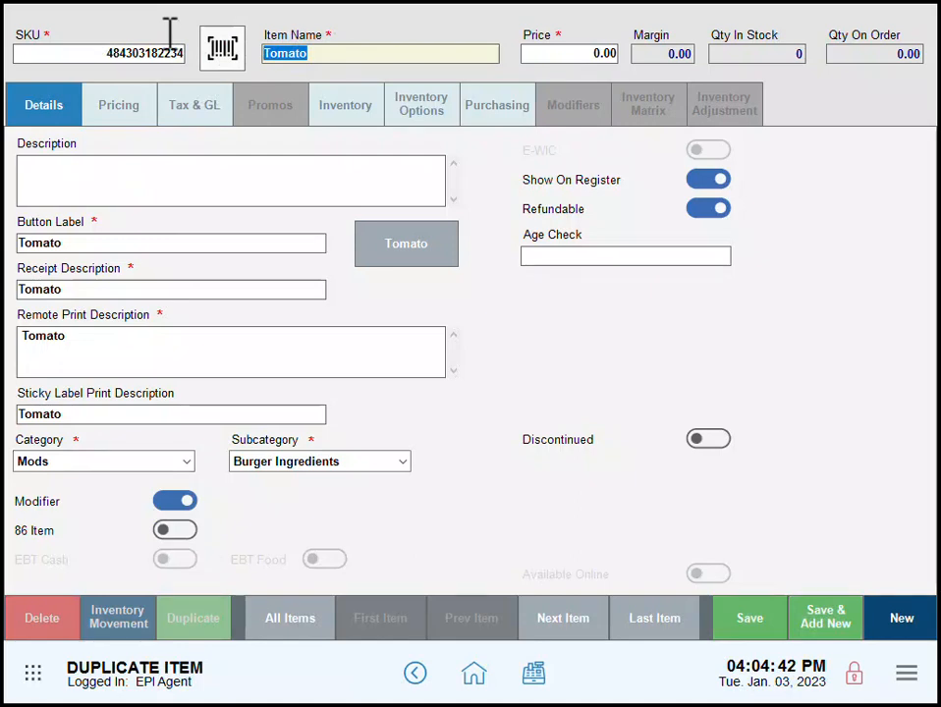
type("Pickle")
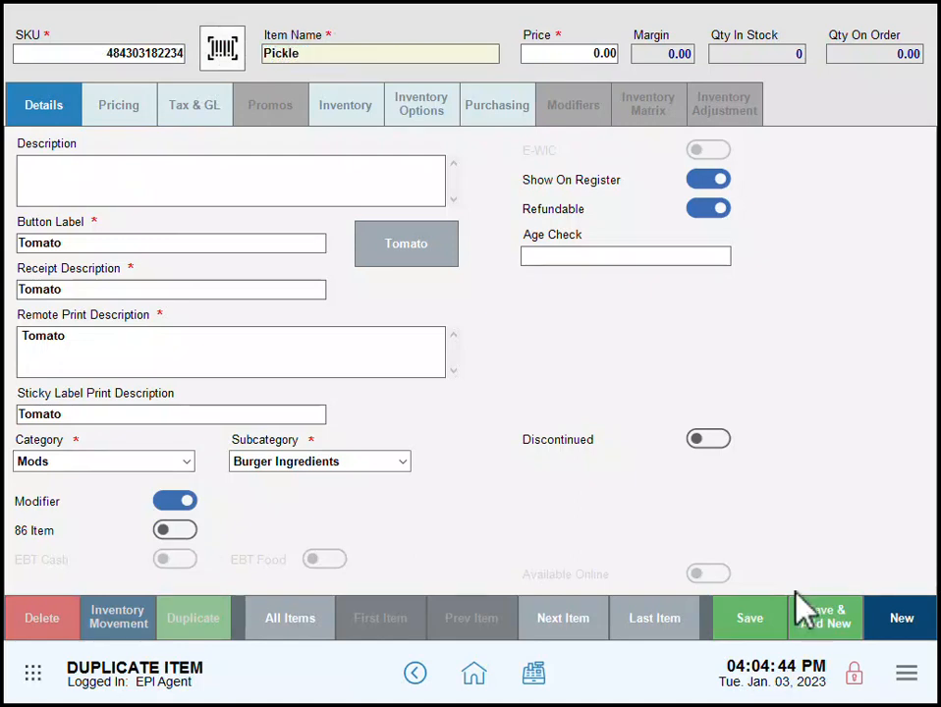
left_click(777, 635)
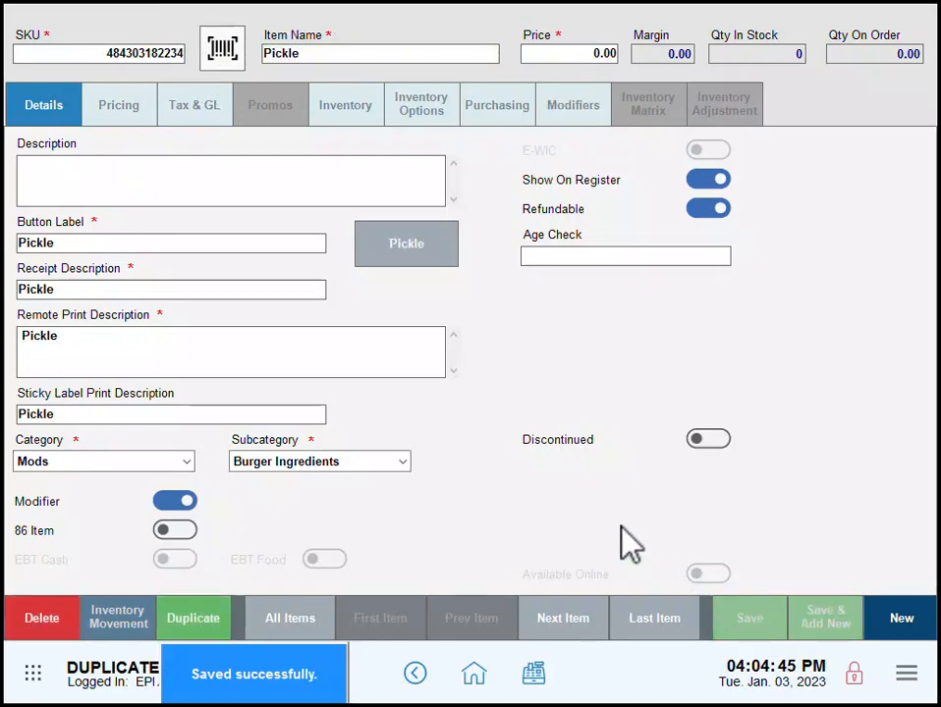
- Duplicate the Pickle item with a newly generated SKU, name the copy Mayo, and save it
left_click(236, 624)
left_click(222, 47)
left_click(267, 55)
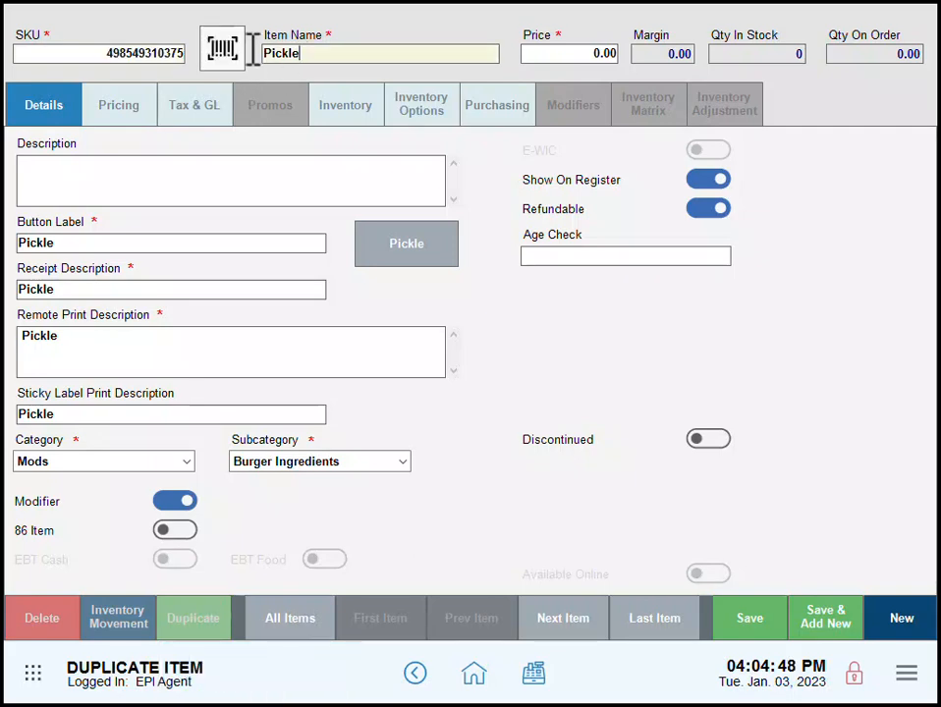
left_click_drag(253, 49, 233, 47)
type("Mayo")
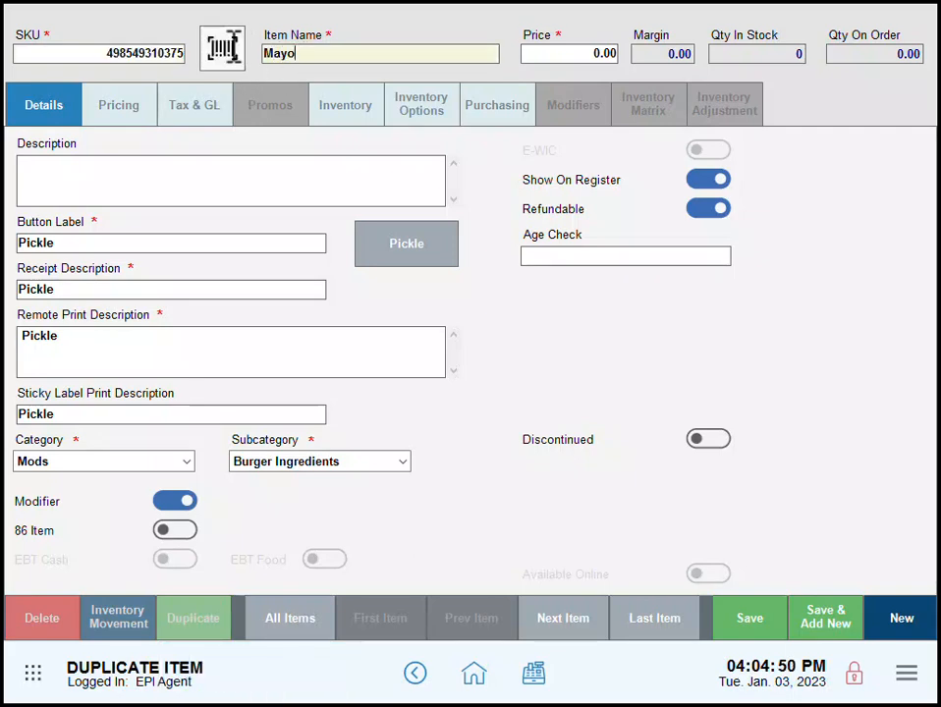
left_click(771, 611)
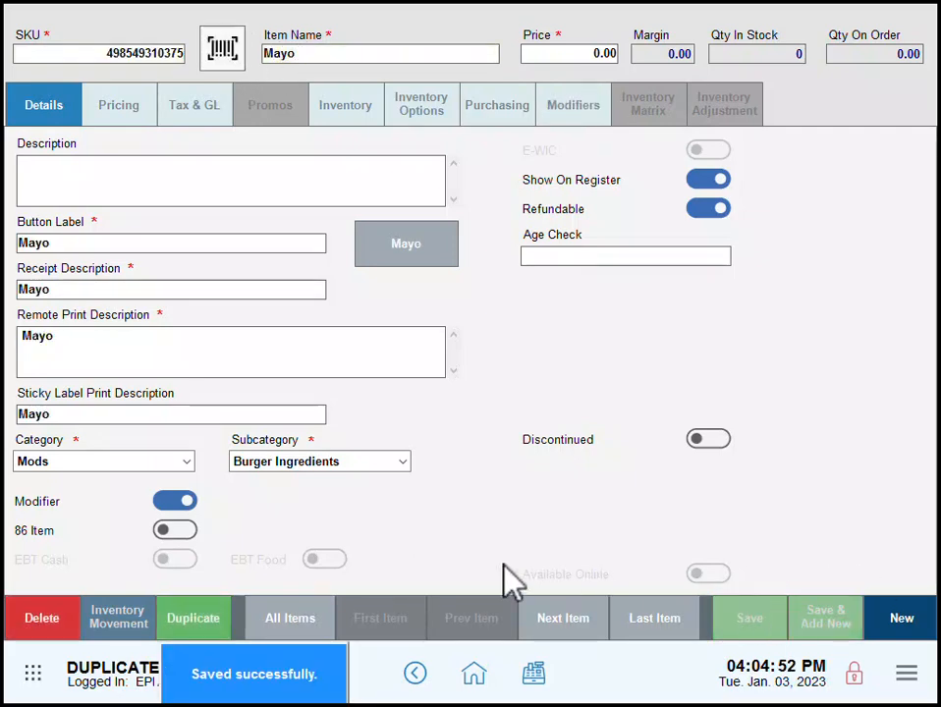
- Duplicate the Mayo item with a newly generated SKU, name the copy Ketchup, and save it
left_click(218, 618)
left_click(230, 53)
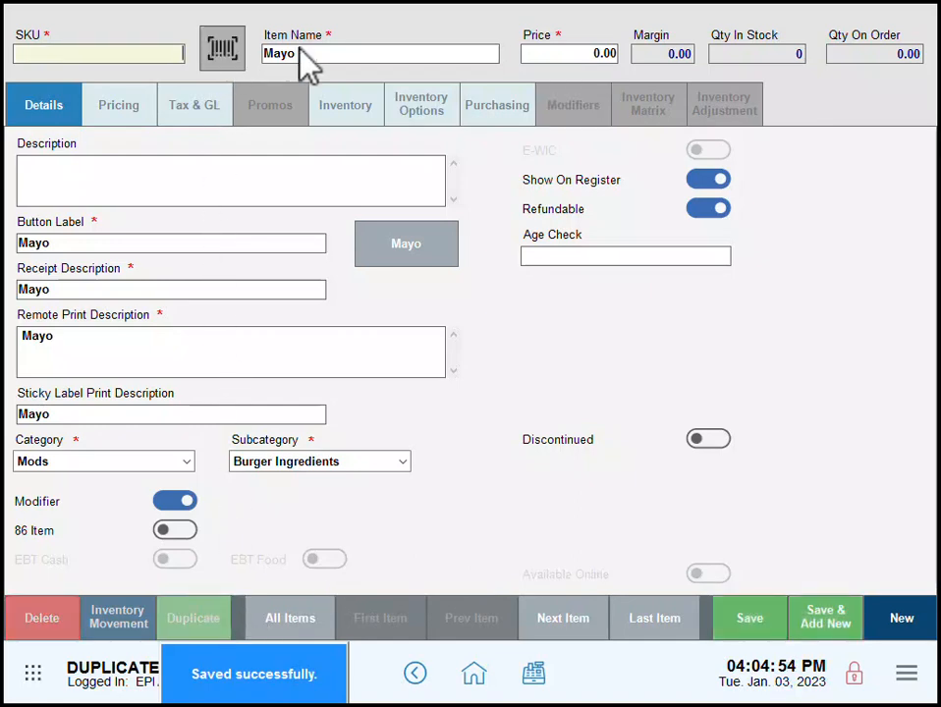
left_click_drag(314, 51, 218, 42)
type("Ketchup")
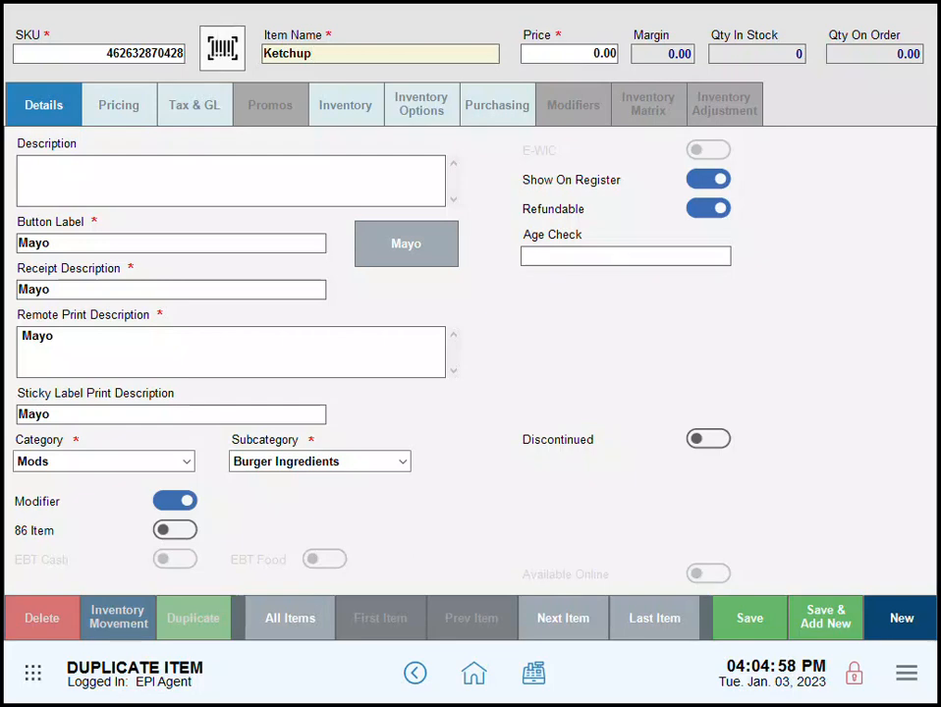
left_click(741, 620)
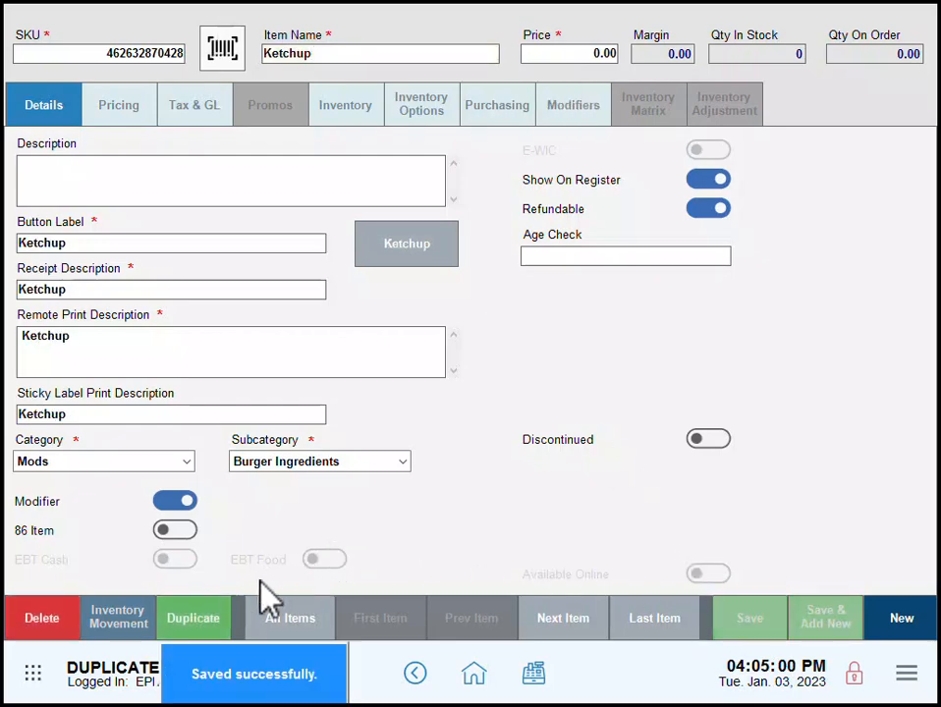
- Duplicate the Ketchup item with a newly generated SKU, name the copy Mustard, and save it
left_click(186, 621)
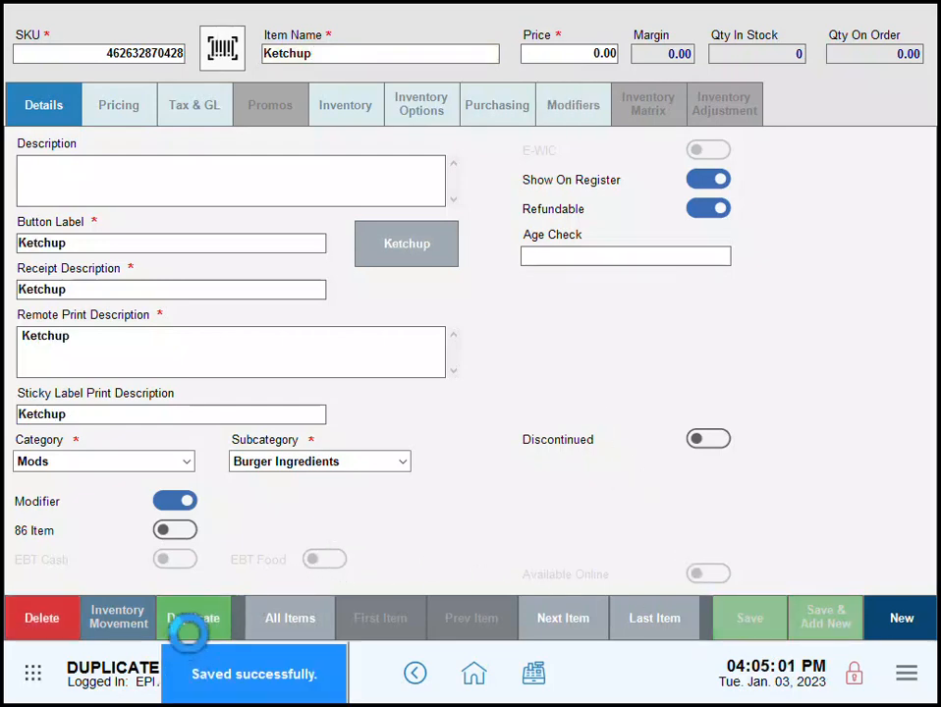
left_click(226, 51)
type("Mustard")
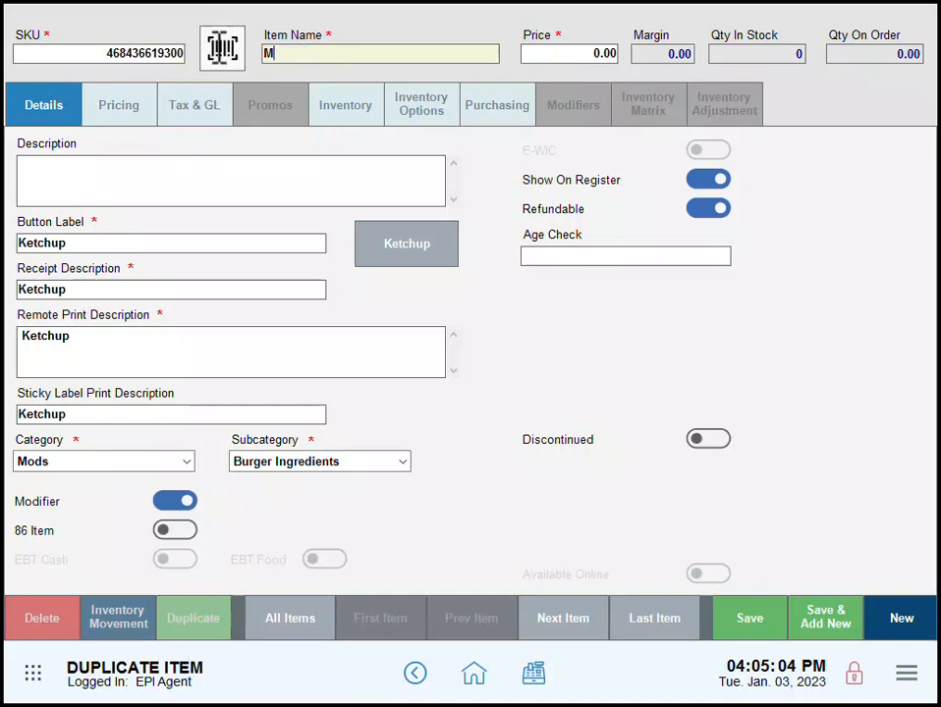
left_click(758, 619)
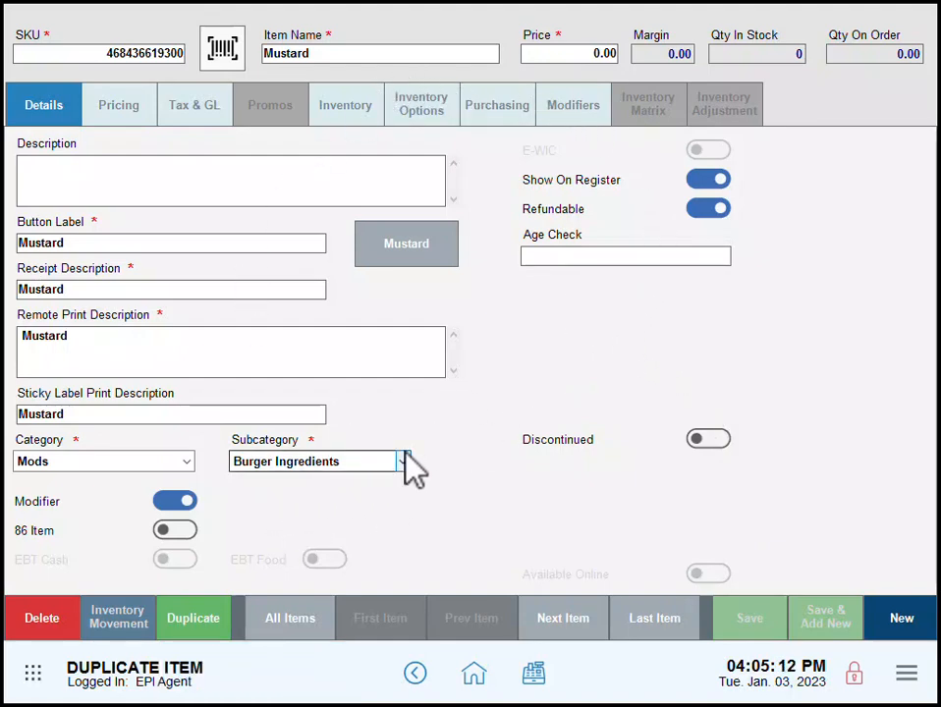
- On the register, add an All American Burger from Burgers with the Medium Rare cook temperature and save its modifiers
left_click(535, 672)
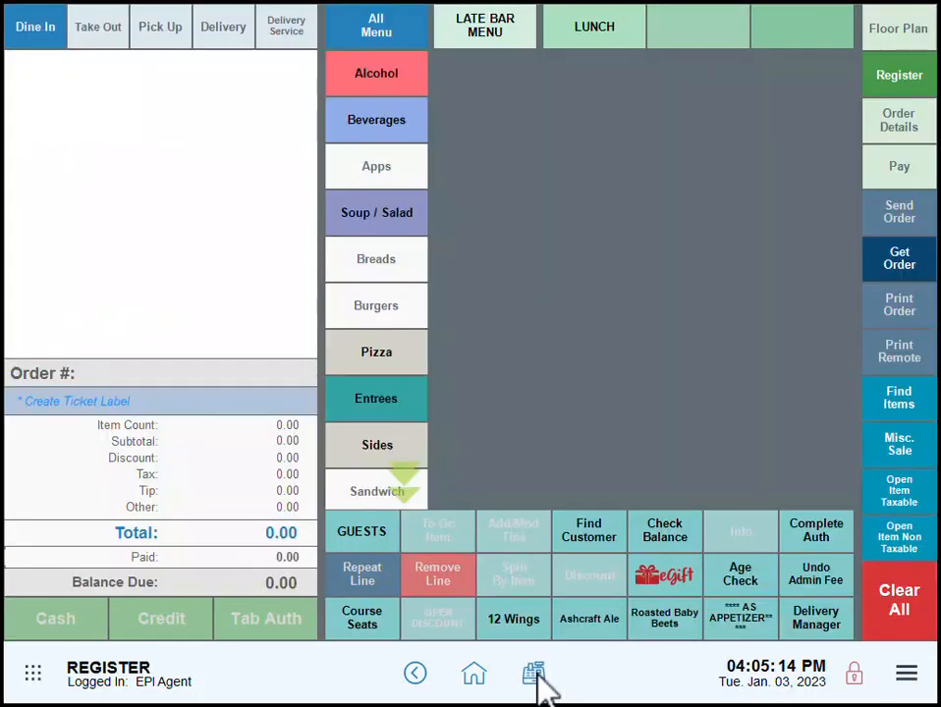
left_click(378, 312)
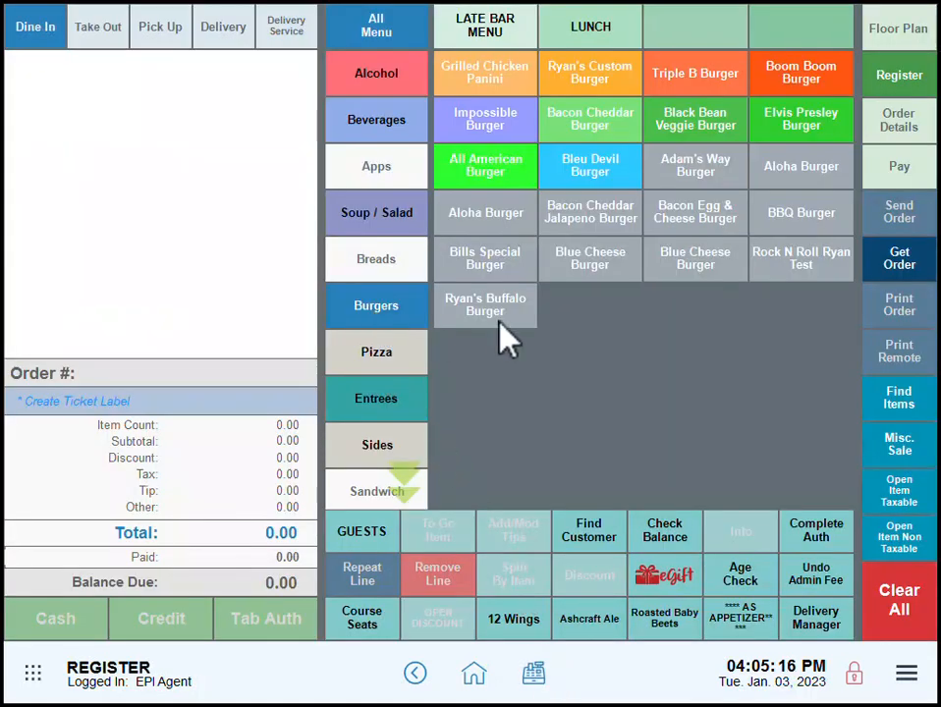
left_click(510, 168)
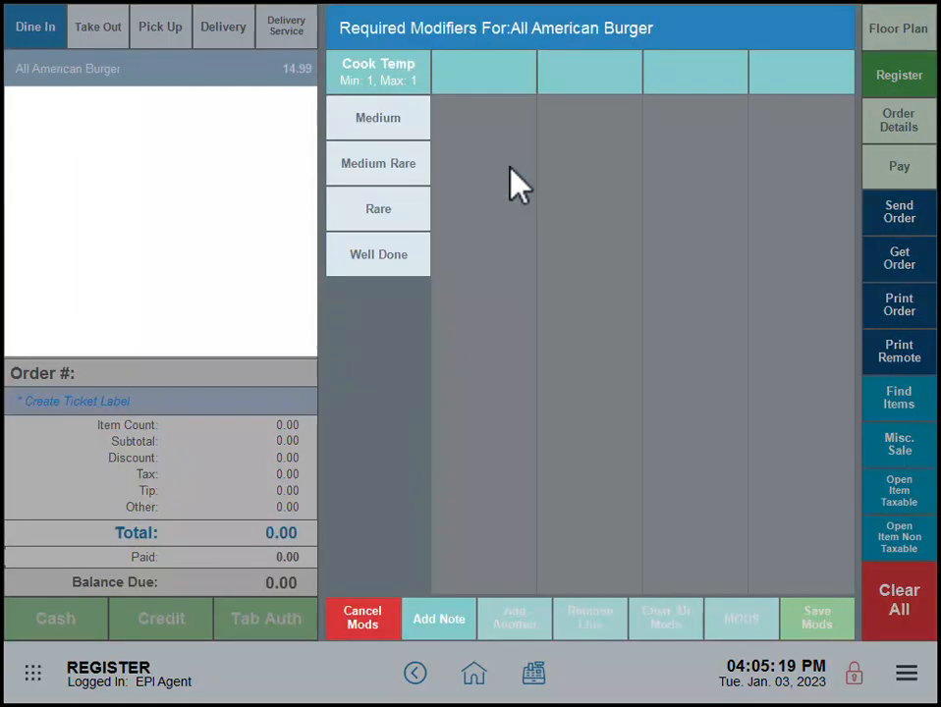
left_click(393, 167)
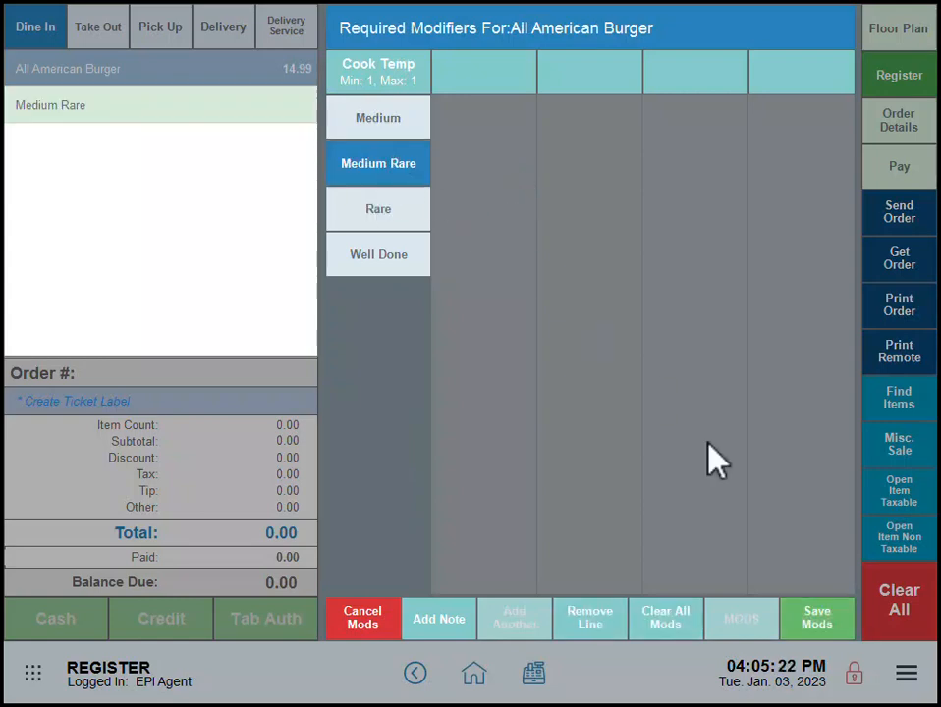
left_click(809, 616)
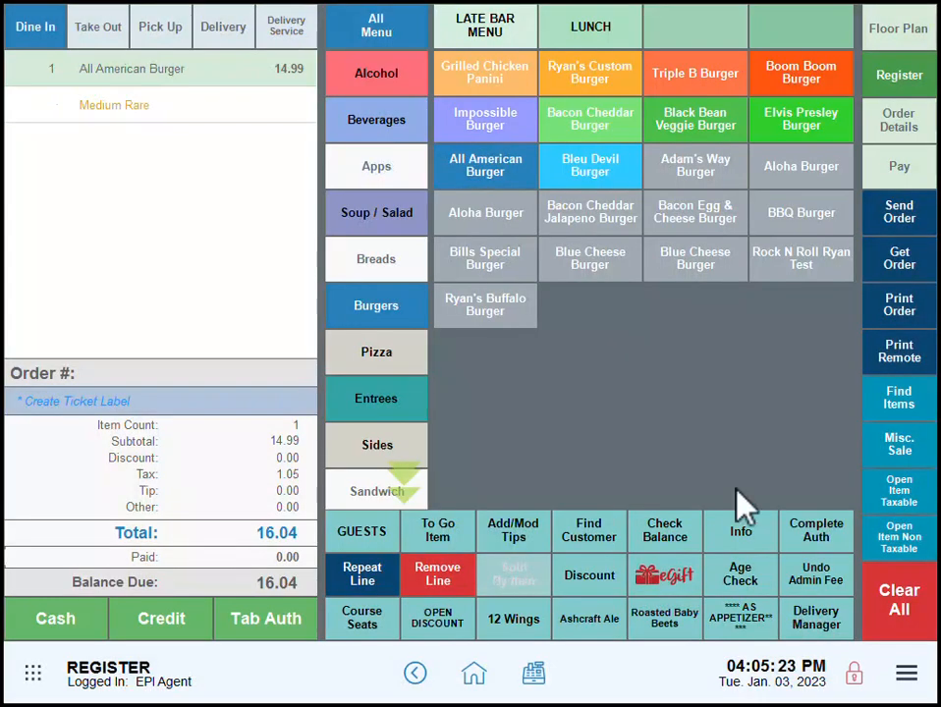
- Open the modifier settings of the All American Burger from the order line's item information
left_click(748, 538)
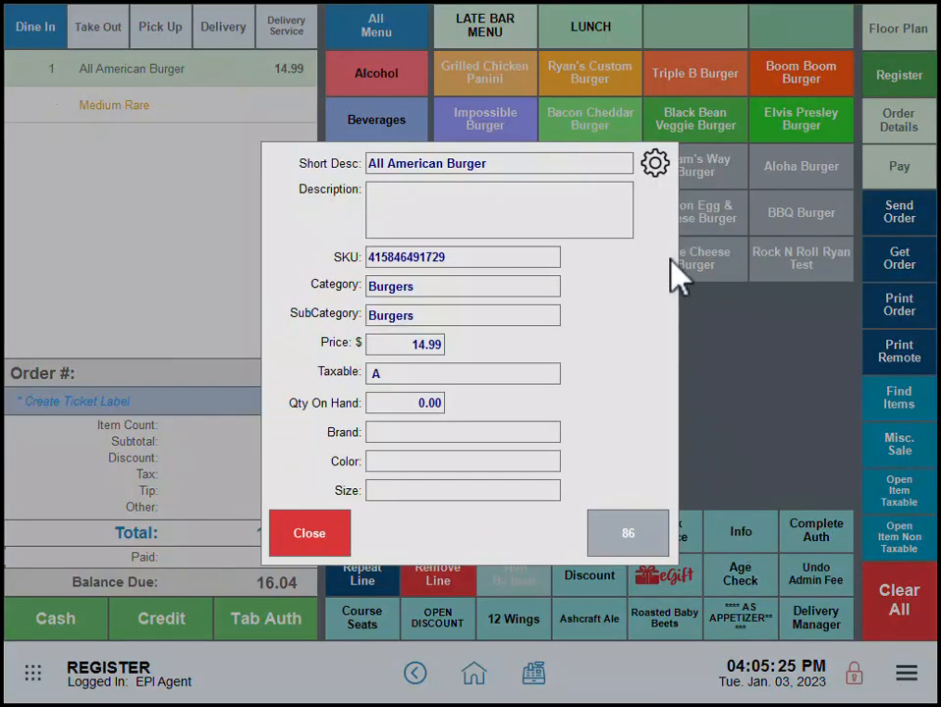
left_click(656, 167)
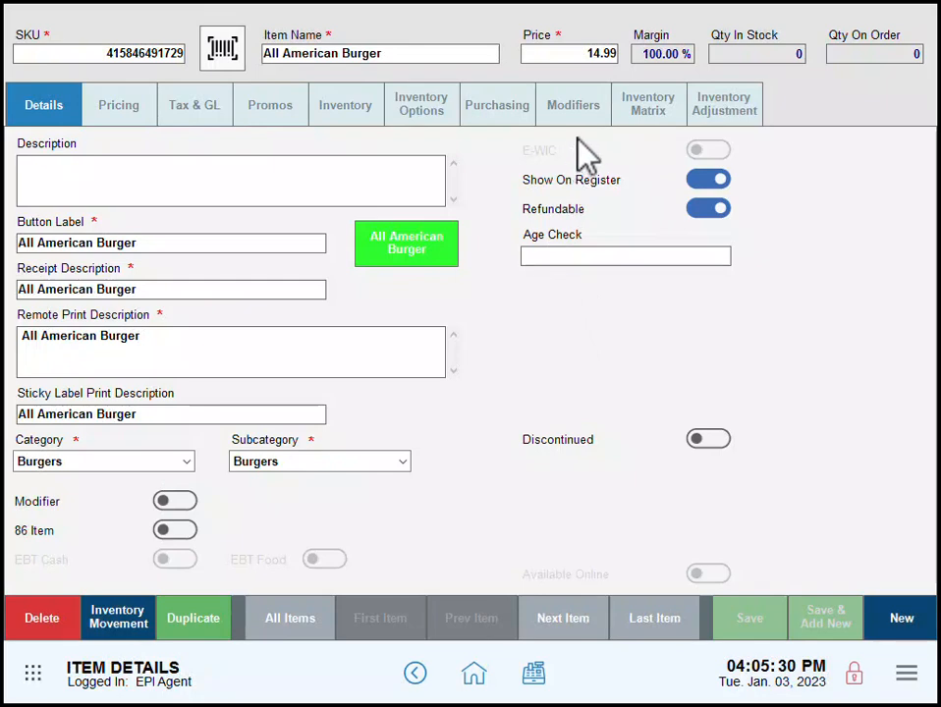
left_click(586, 103)
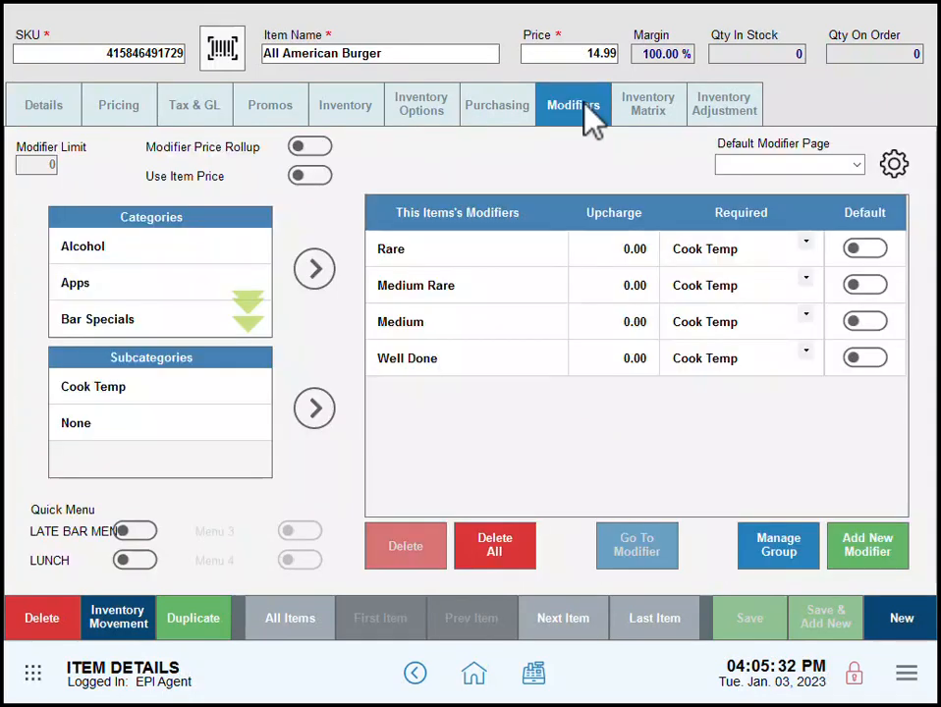
- Add the Mods category's Burger Ingredients subcategory to the All American Burger's modifiers and save the item
left_click(247, 325)
left_click(248, 324)
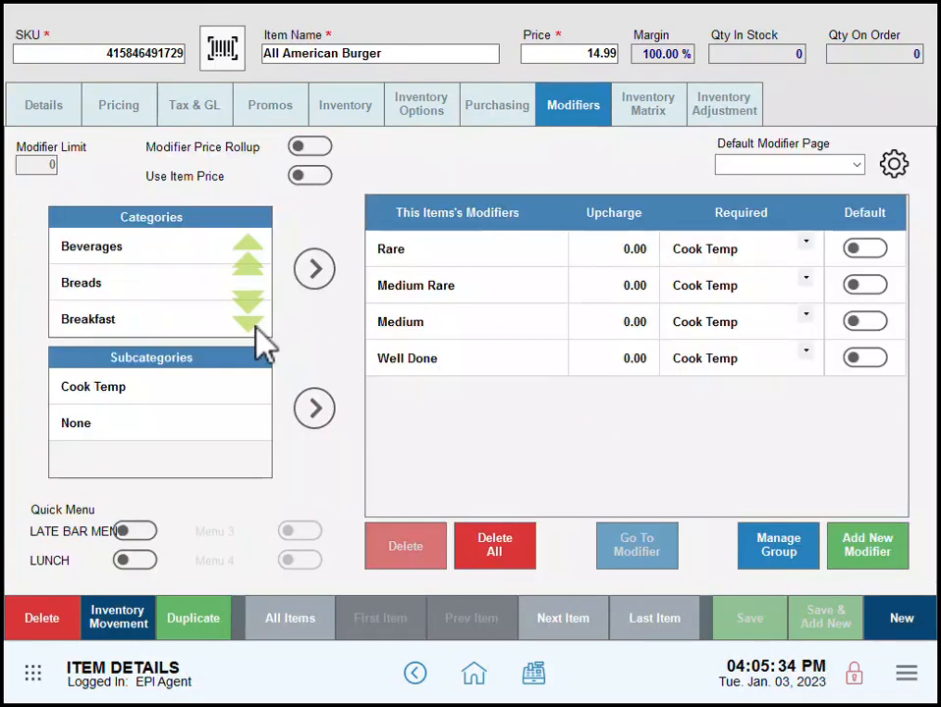
left_click(247, 325)
left_click(247, 324)
left_click(248, 324)
left_click(247, 324)
left_click(247, 324)
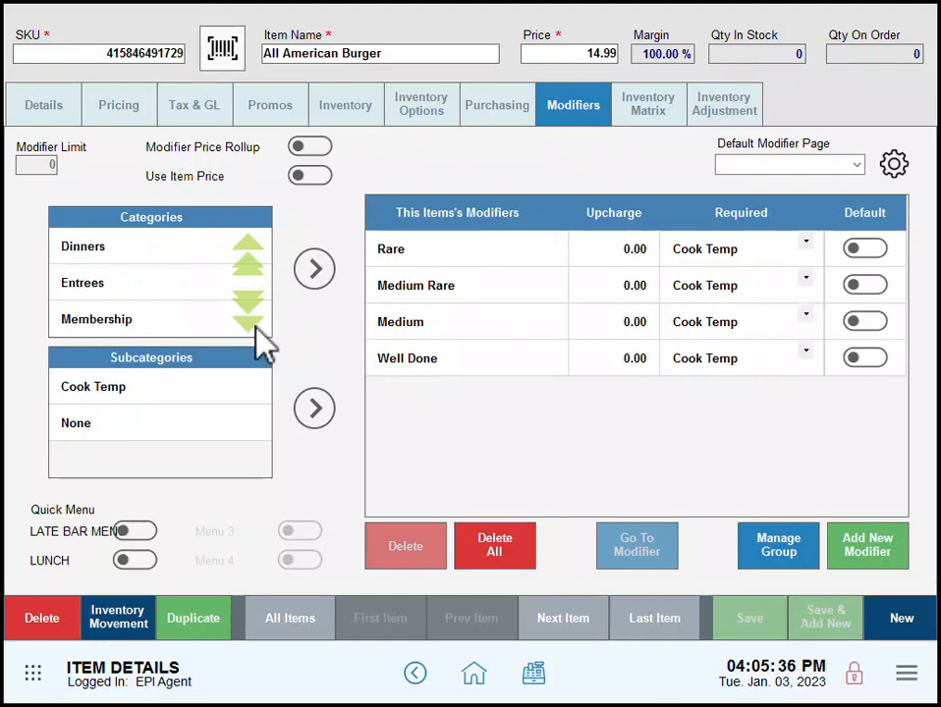
left_click(247, 324)
left_click(247, 324)
left_click(248, 324)
left_click(247, 324)
left_click(174, 253)
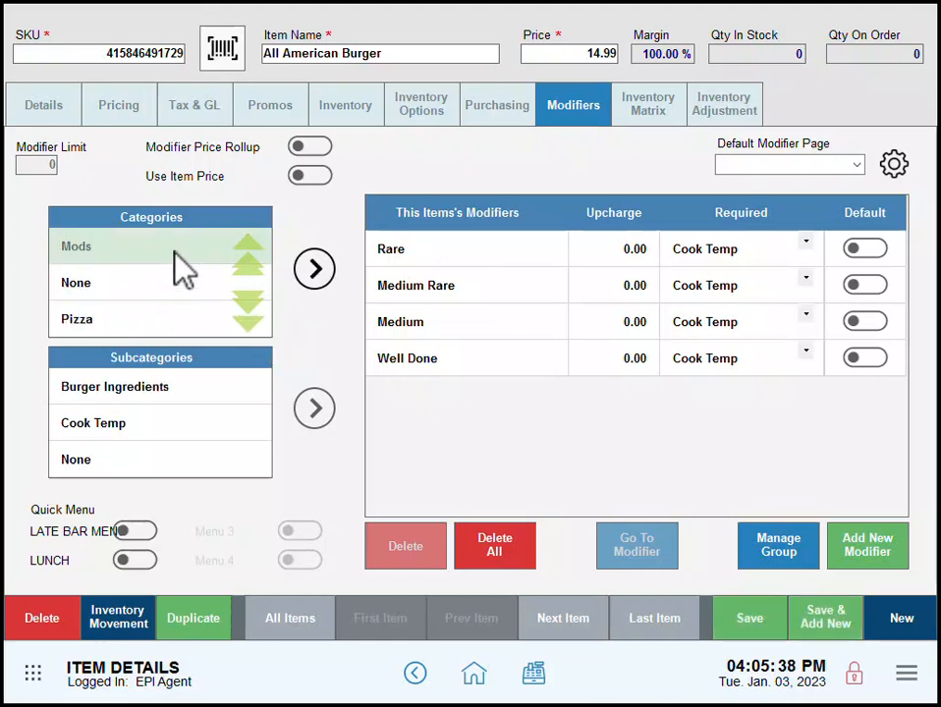
left_click(157, 389)
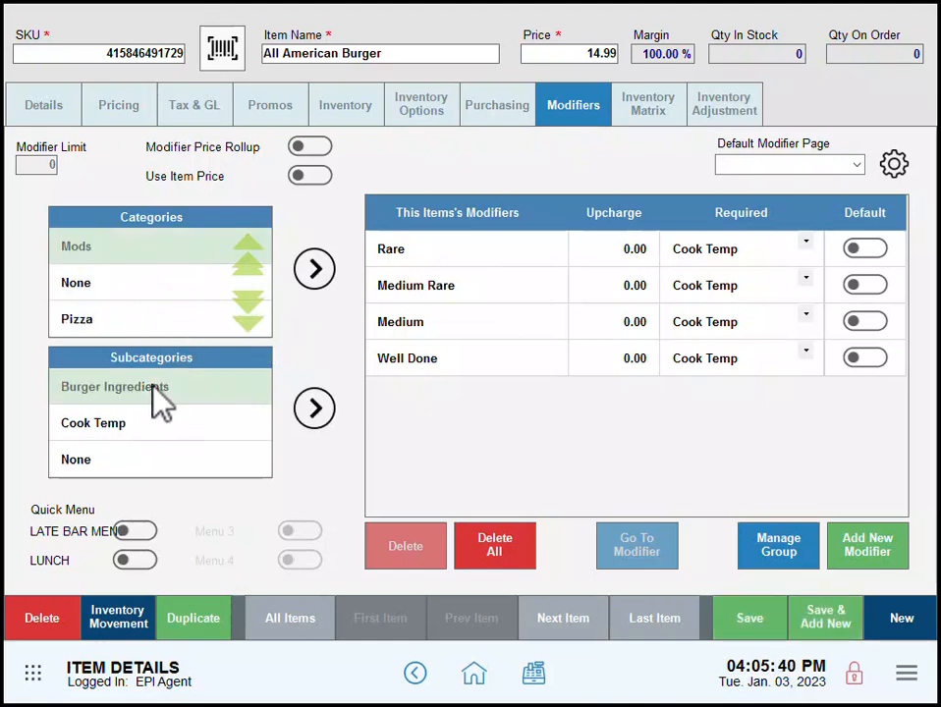
left_click(320, 410)
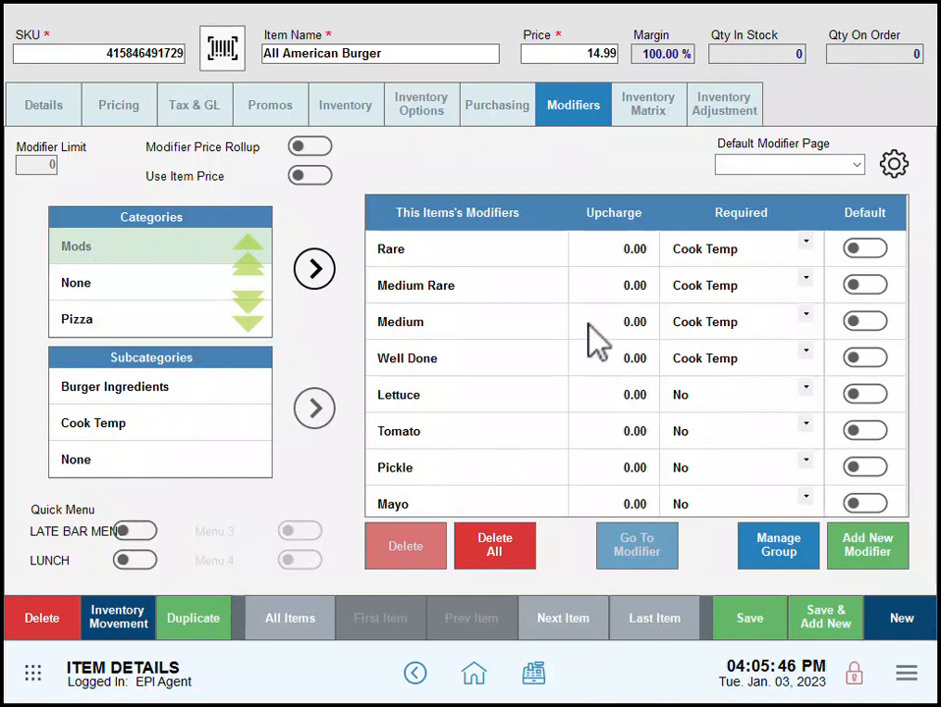
scroll(594, 343, "down", 3)
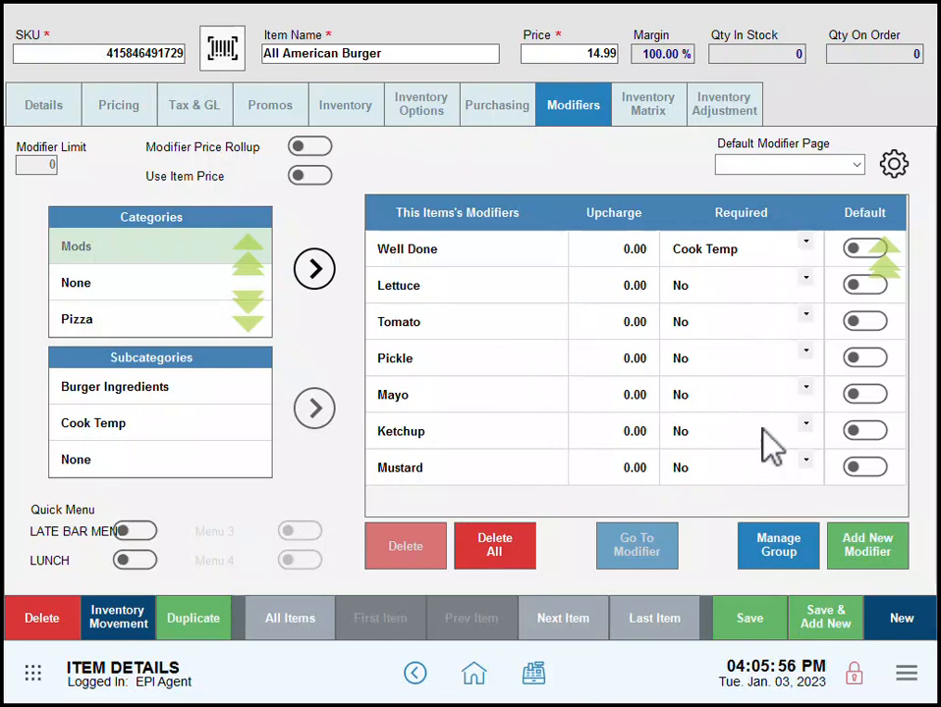
left_click(766, 634)
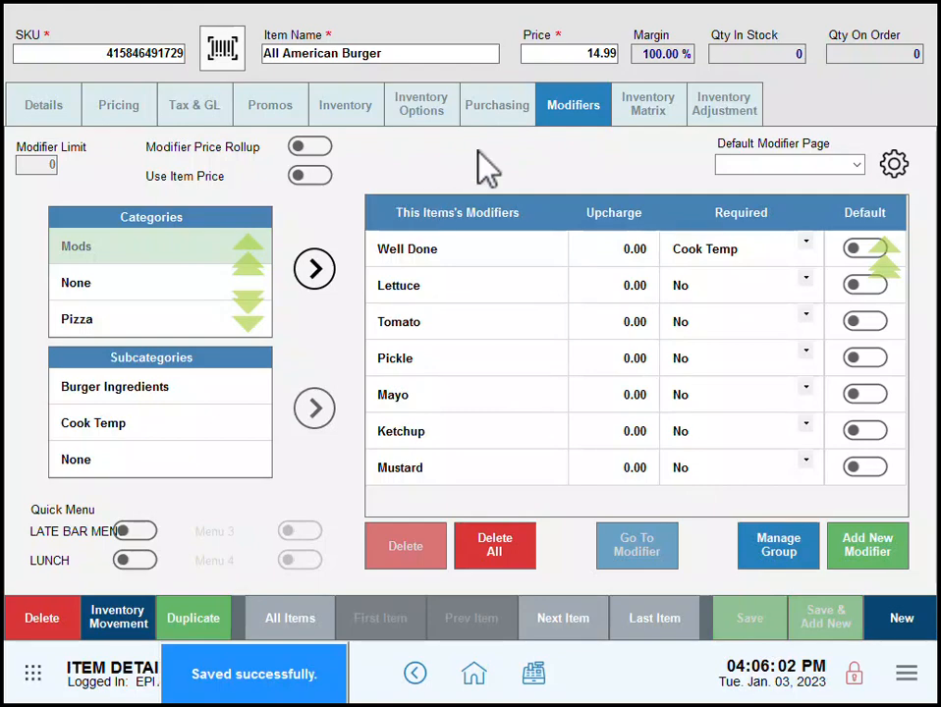
- Return to the register and clear the open burger order without saving it
left_click(537, 679)
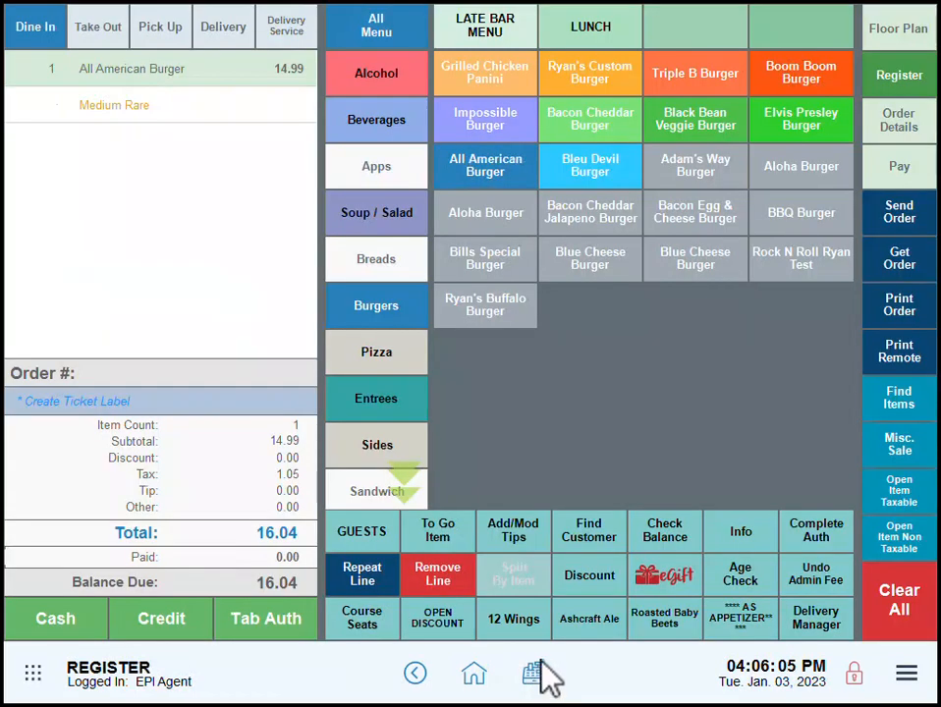
left_click(906, 619)
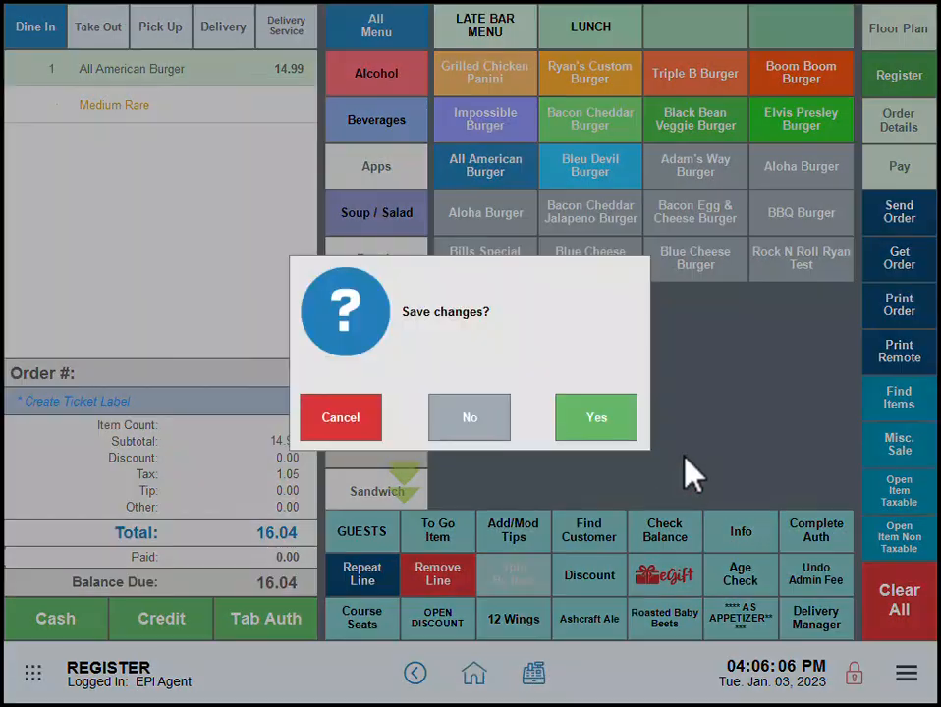
left_click(496, 416)
- Add an All American Burger with the Medium Rare cook temperature to a new order and open its optional modifiers
left_click(403, 318)
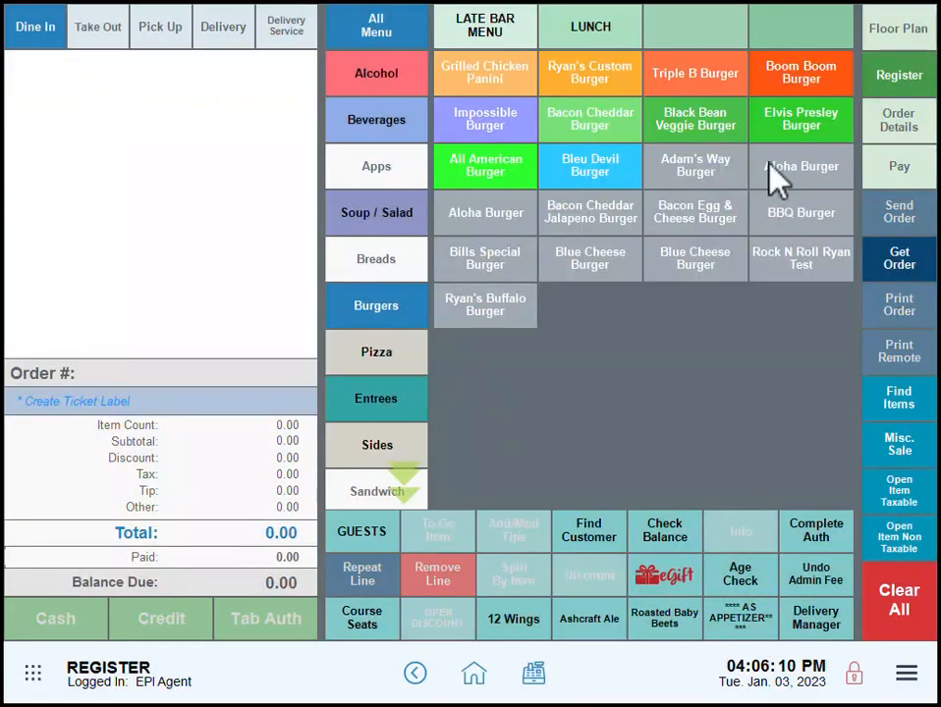
left_click(528, 179)
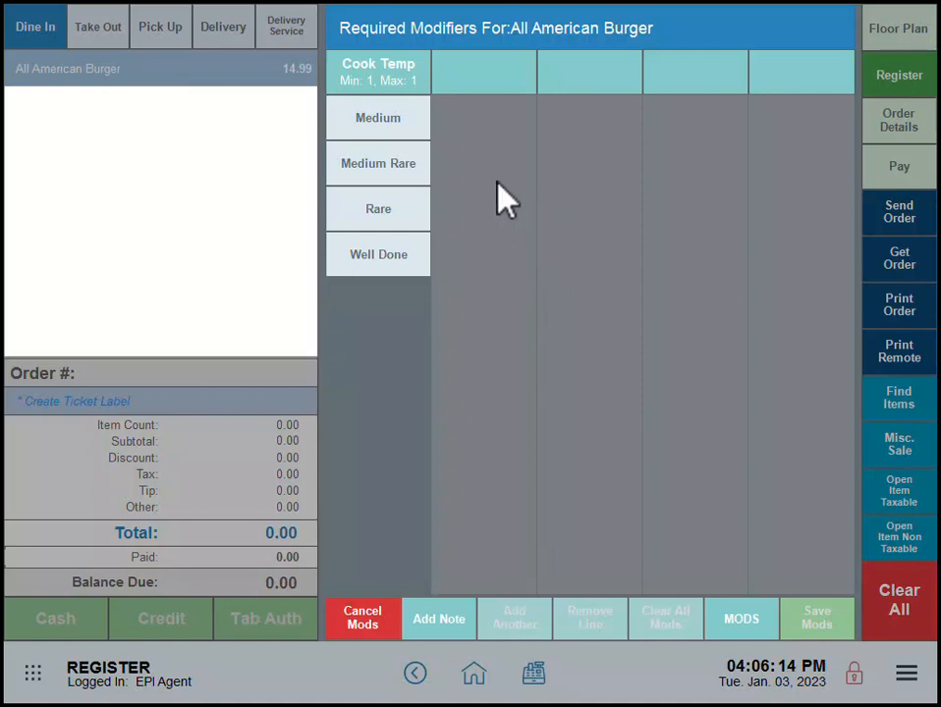
left_click(394, 174)
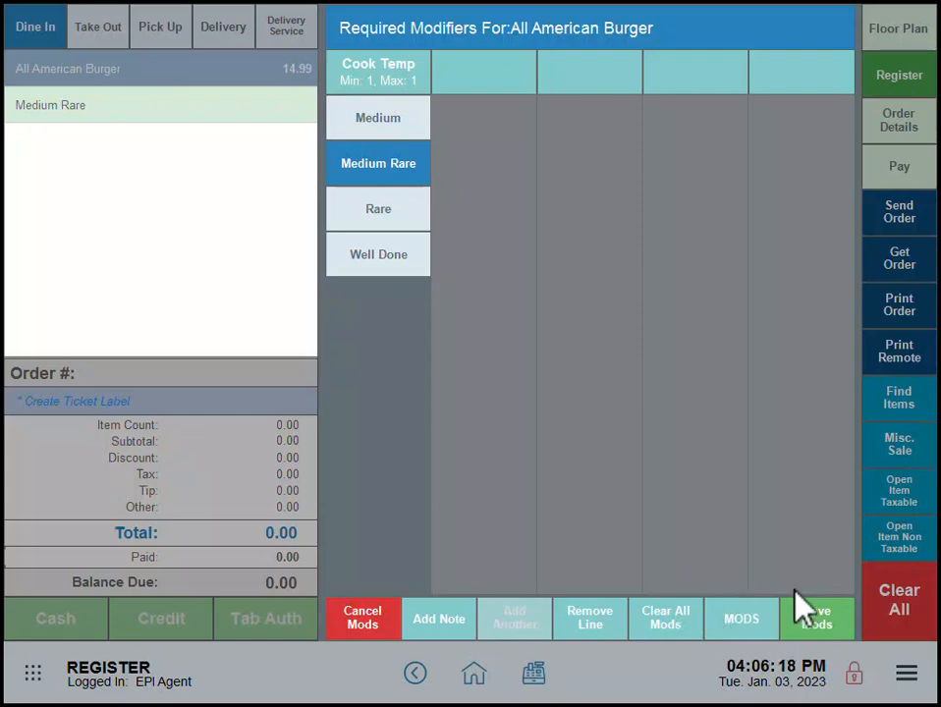
left_click(752, 617)
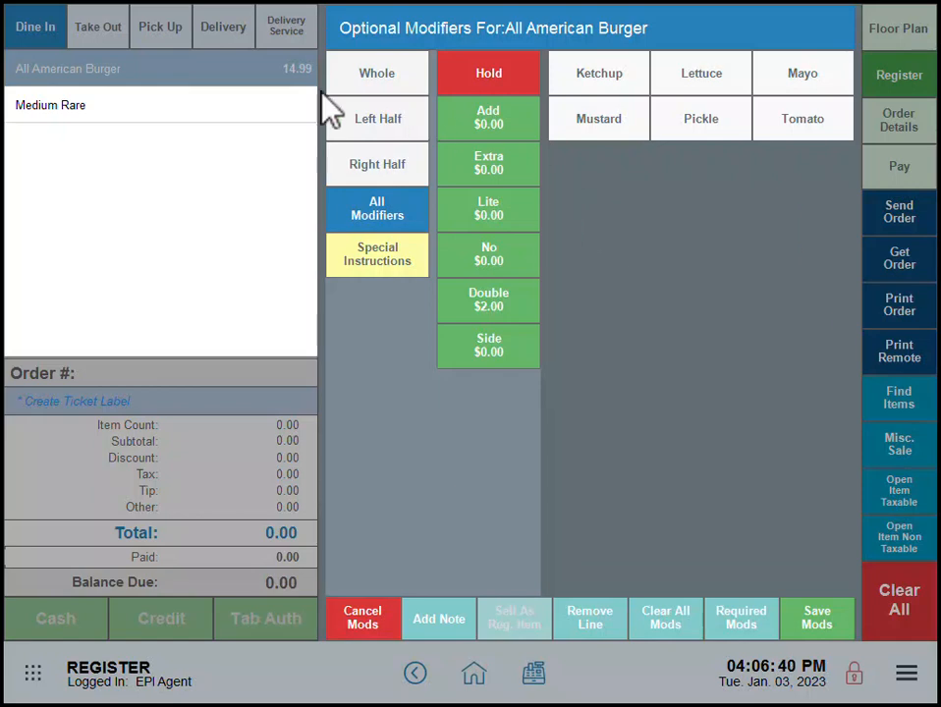
- Add the optional modifiers Hold Mayo, Extra Lettuce and Lite Ketchup to the All American Burger
left_click(496, 87)
left_click(798, 81)
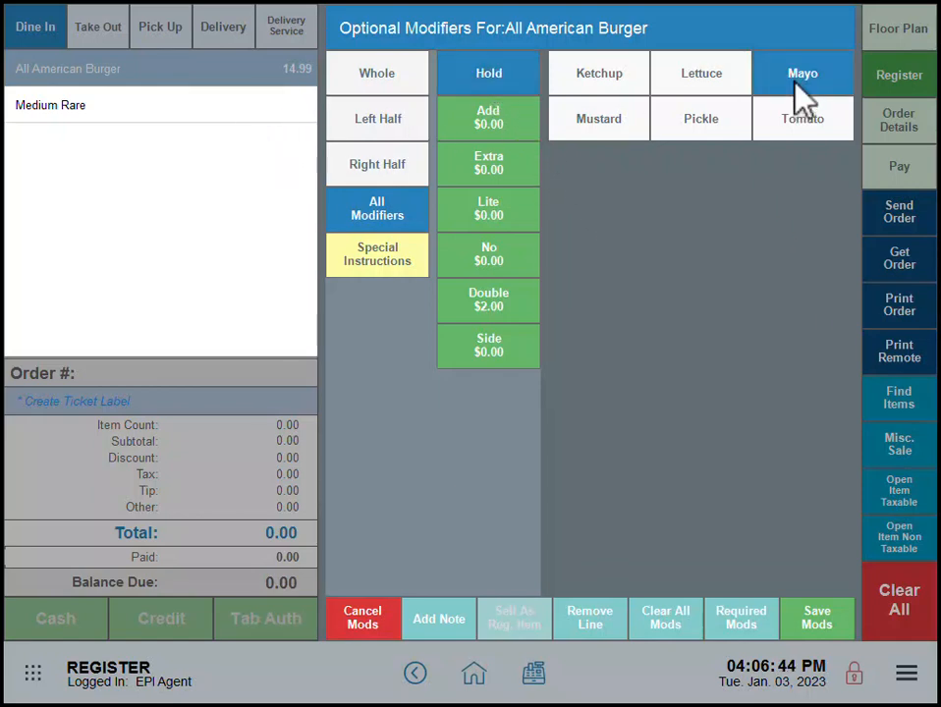
left_click(517, 169)
left_click(723, 80)
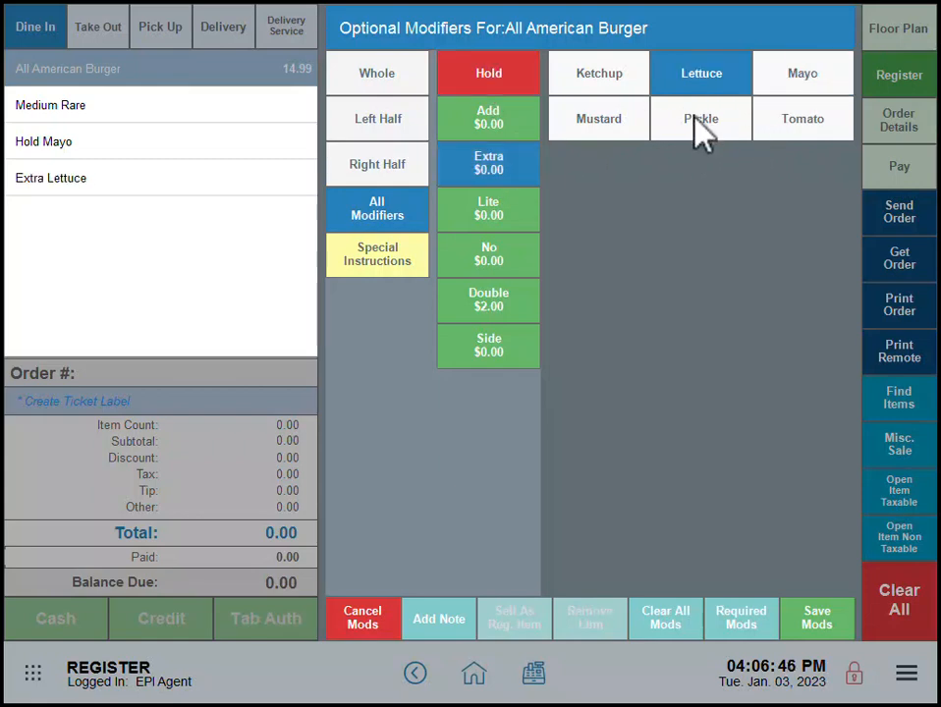
left_click(525, 211)
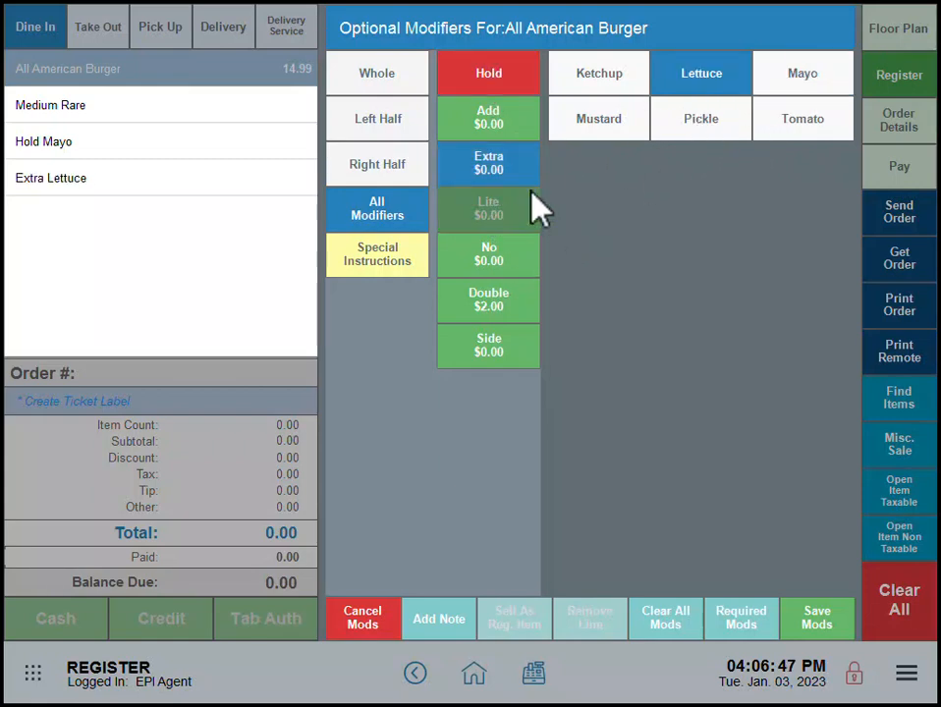
left_click(630, 79)
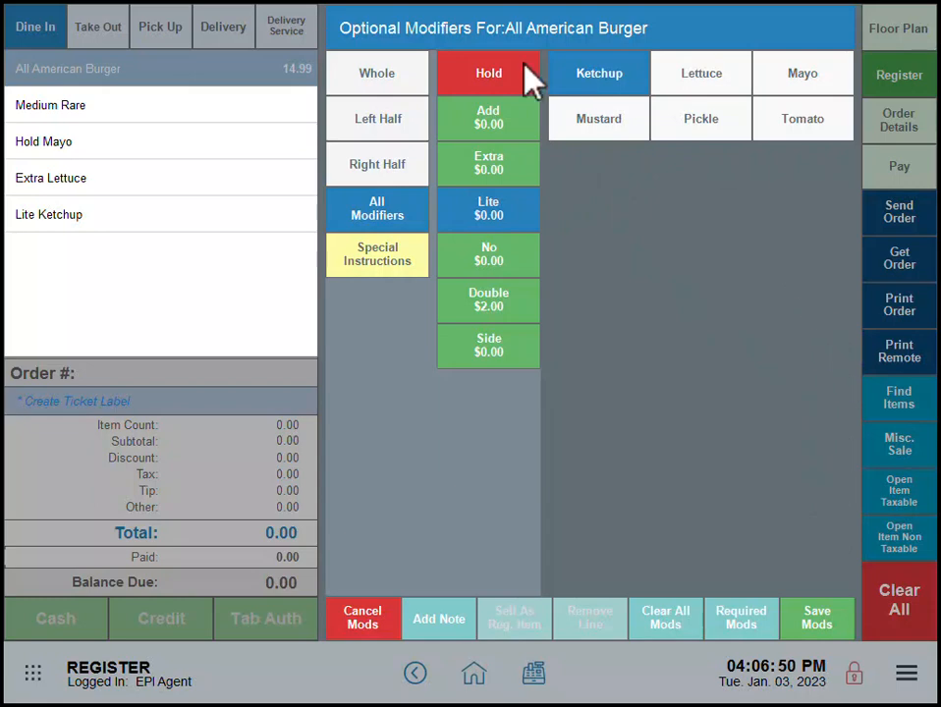
- Save the burger's modifiers, then send the order and close the kitchen ticket preview
left_click(823, 622)
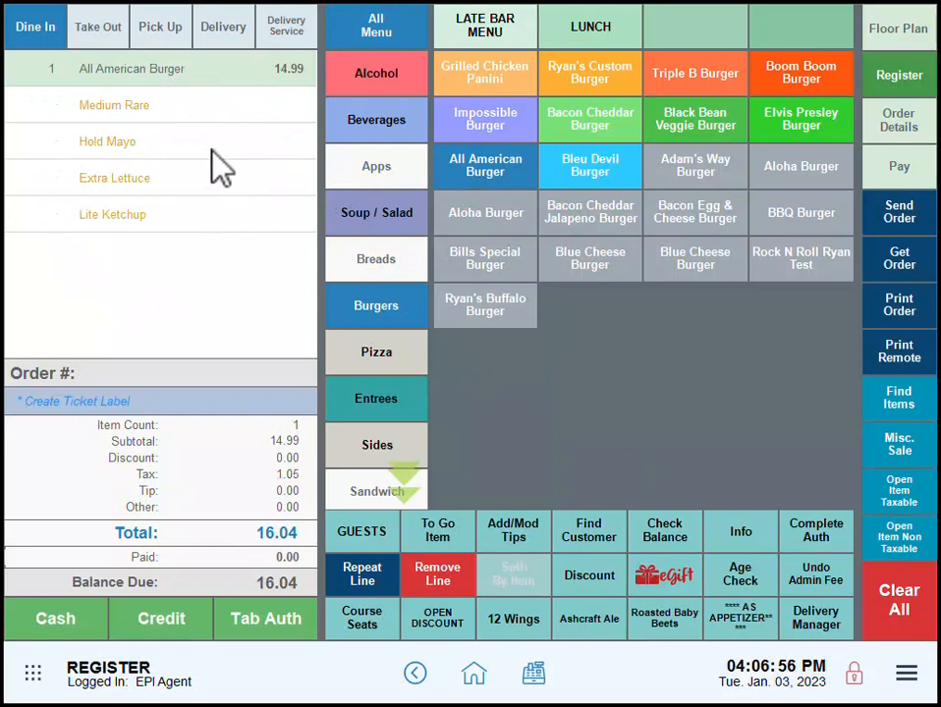
left_click(896, 220)
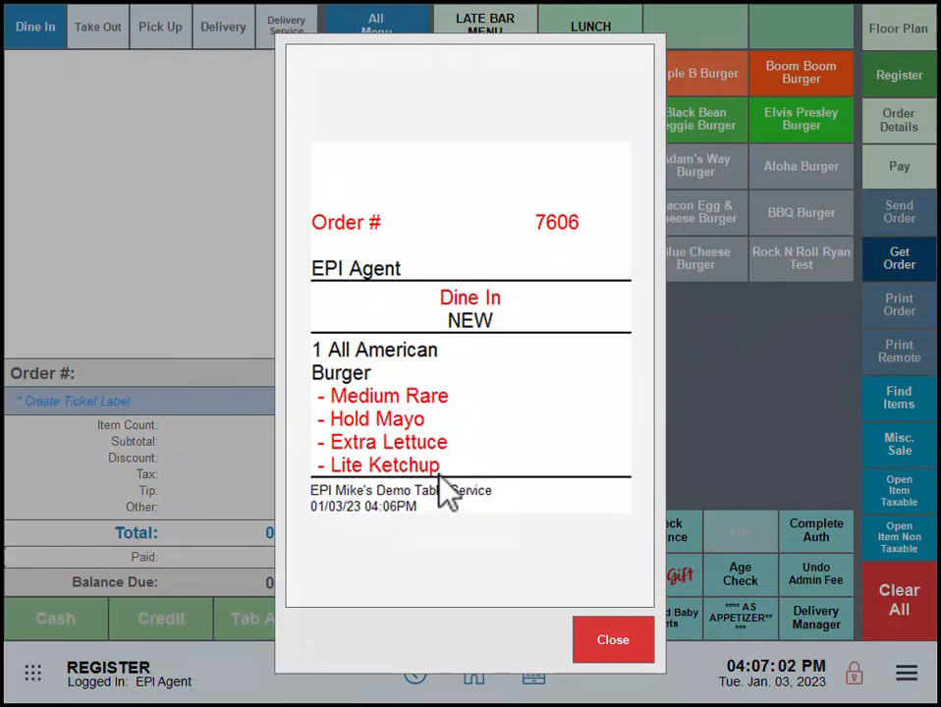
left_click(593, 644)
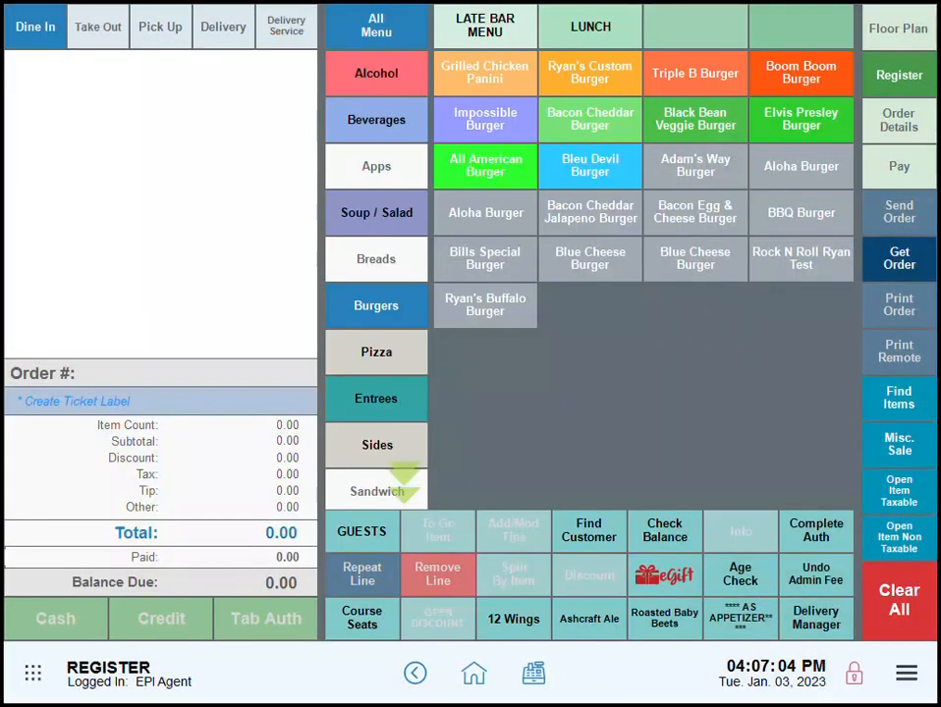